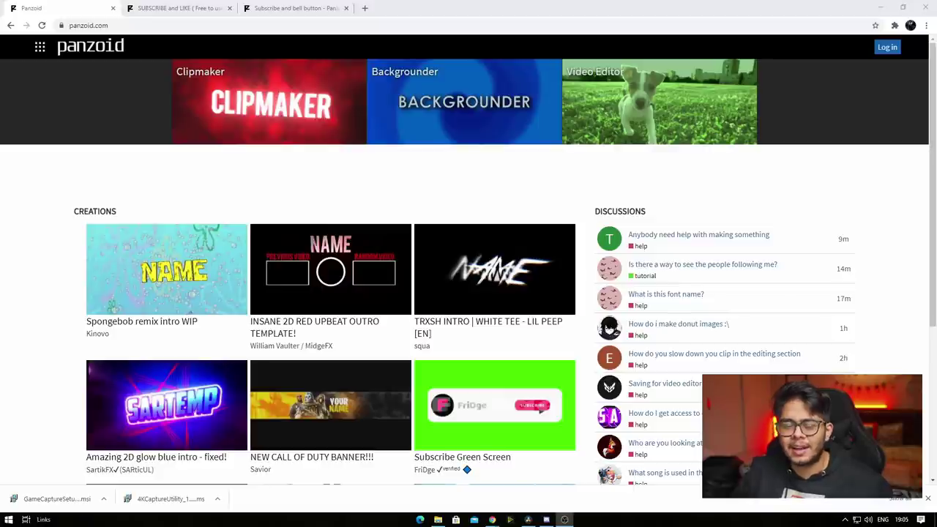
Search the full Panzoid creations list for 'subscribe bell'
{"action": "scroll", "coordinate": [545, 337], "scroll_direction": "down", "scroll_amount": 1}
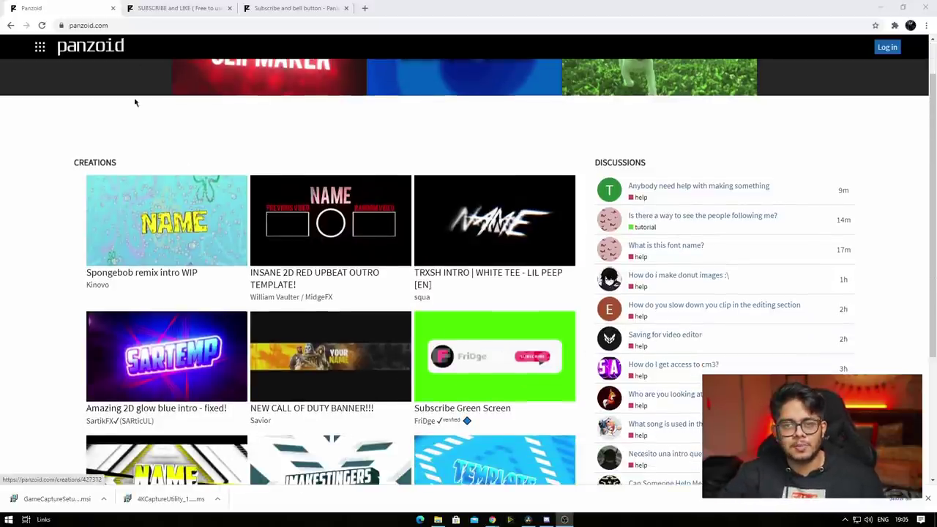
{"action": "scroll", "coordinate": [71, 142], "scroll_direction": "down", "scroll_amount": 1}
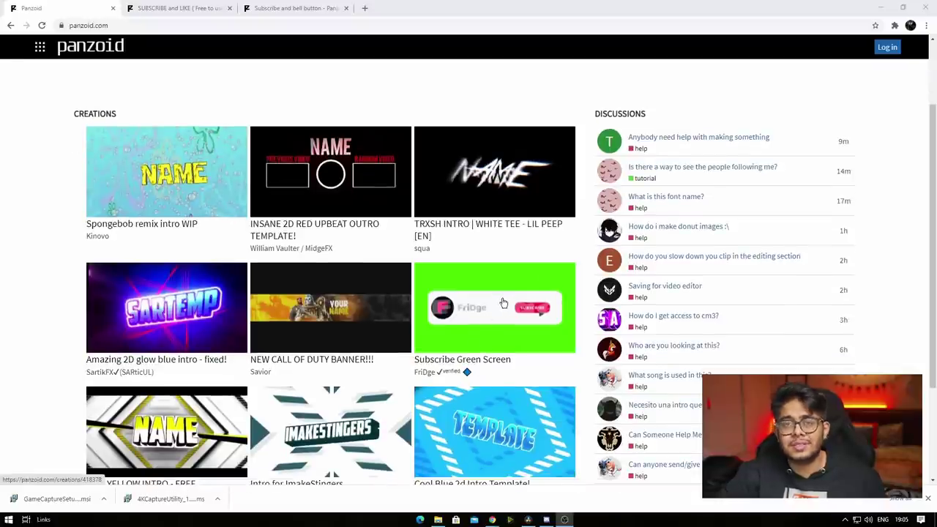
{"action": "scroll", "coordinate": [503, 303], "scroll_direction": "up", "scroll_amount": 1}
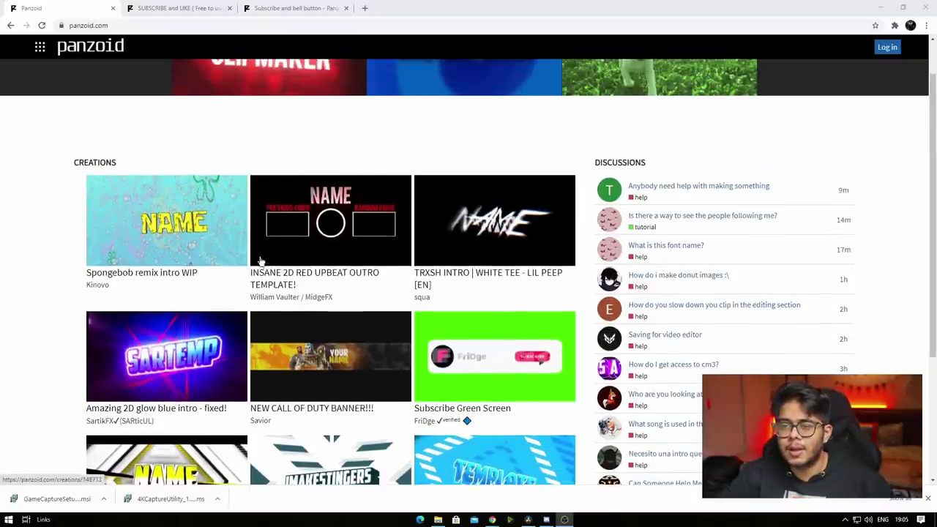
{"action": "scroll", "coordinate": [433, 212], "scroll_direction": "down", "scroll_amount": 4}
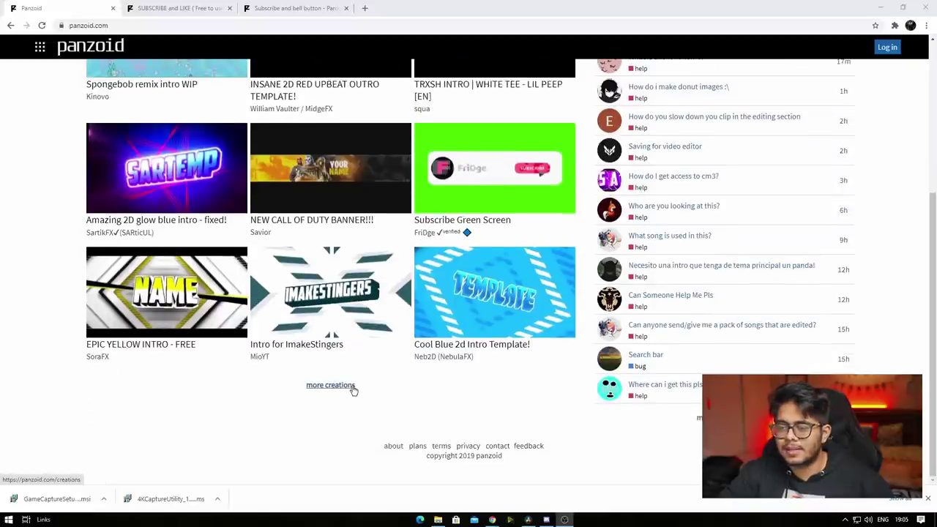
{"action": "left_click", "coordinate": [331, 385]}
{"action": "left_click", "coordinate": [268, 76]}
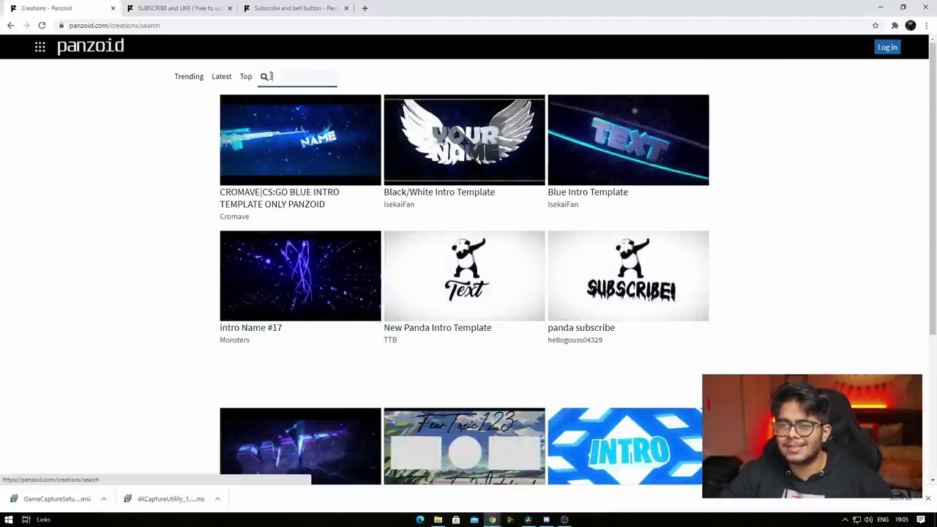
{"action": "type", "text": "subscribe bell"}
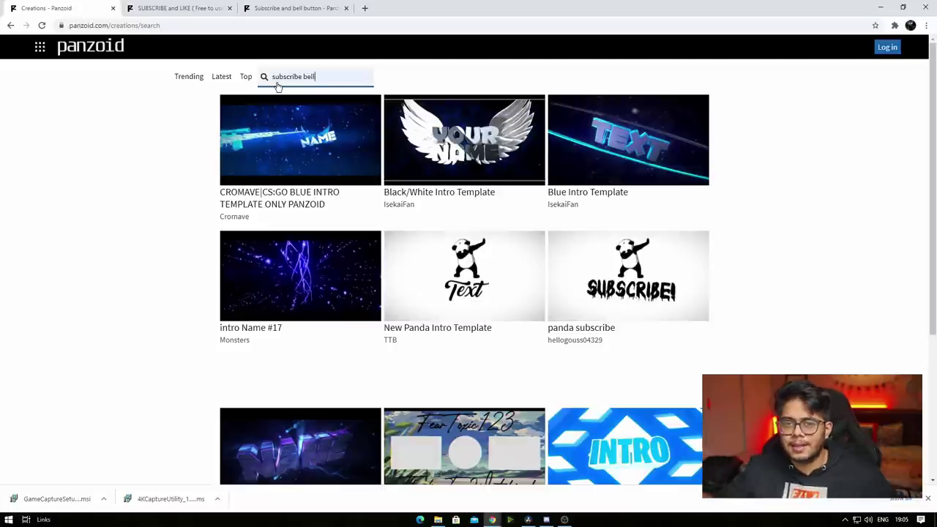
{"action": "key", "text": "Return"}
Open the S'abonner cloche j'aime result, then the VF Subscribe and Like creation
{"action": "scroll", "coordinate": [134, 199], "scroll_direction": "down", "scroll_amount": 6}
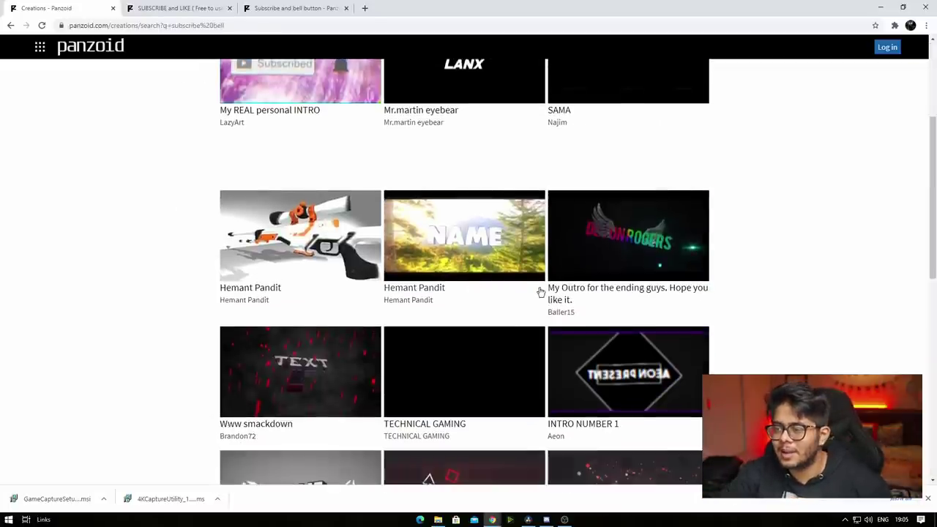
{"action": "scroll", "coordinate": [533, 296], "scroll_direction": "down", "scroll_amount": 3}
{"action": "scroll", "coordinate": [531, 289], "scroll_direction": "up", "scroll_amount": 10}
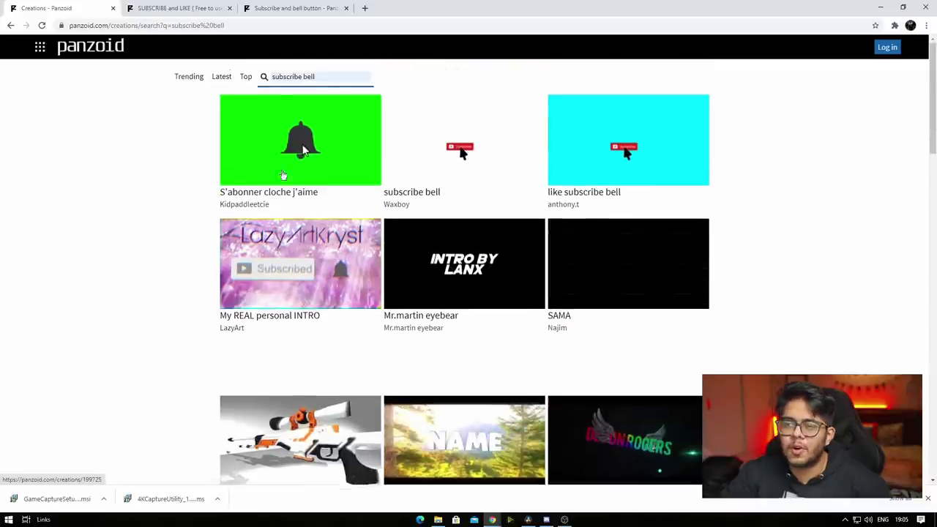
{"action": "left_click", "coordinate": [293, 139]}
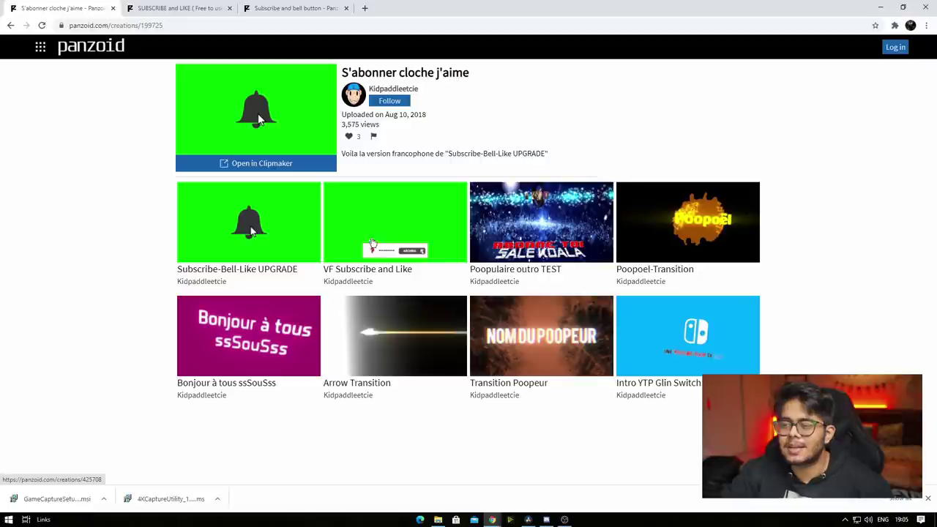
{"action": "left_click", "coordinate": [375, 234]}
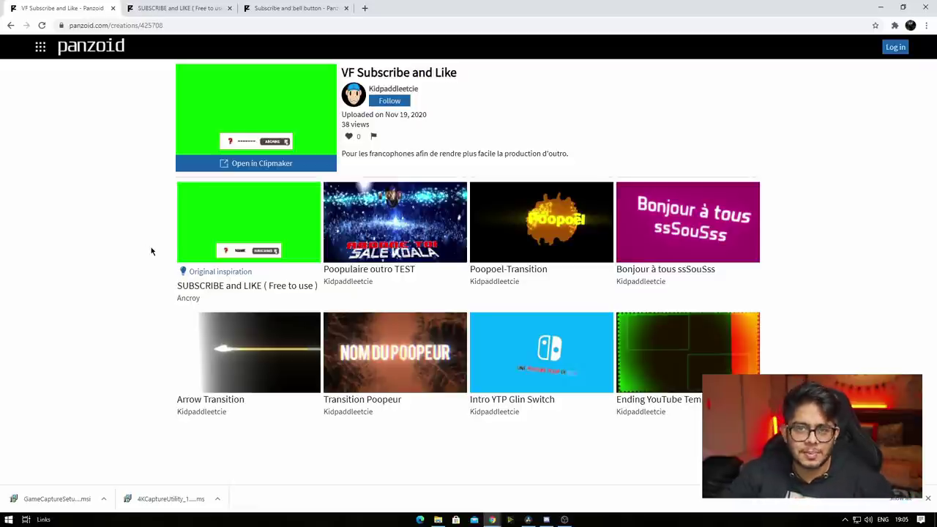
Load the SUBSCRIBE and LIKE template and preview it once in flat front view
{"action": "left_click", "coordinate": [174, 8]}
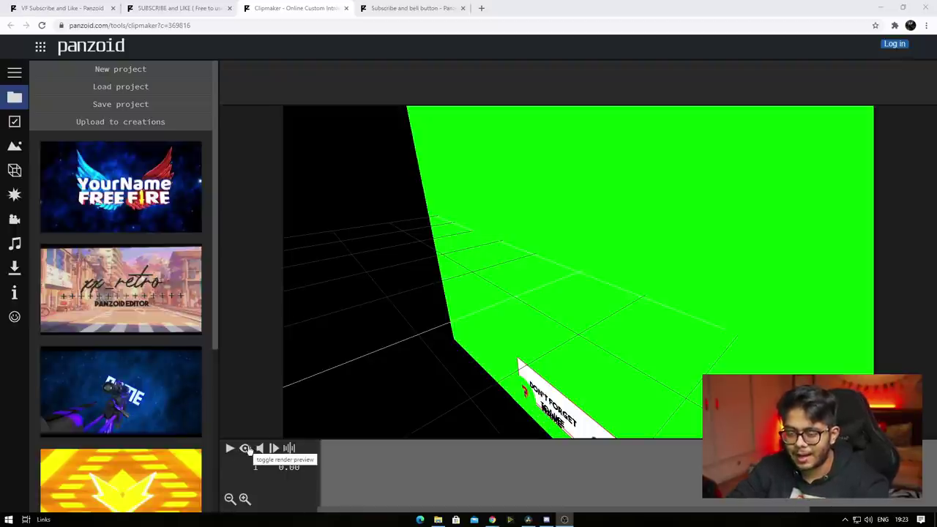
{"action": "left_click", "coordinate": [246, 448]}
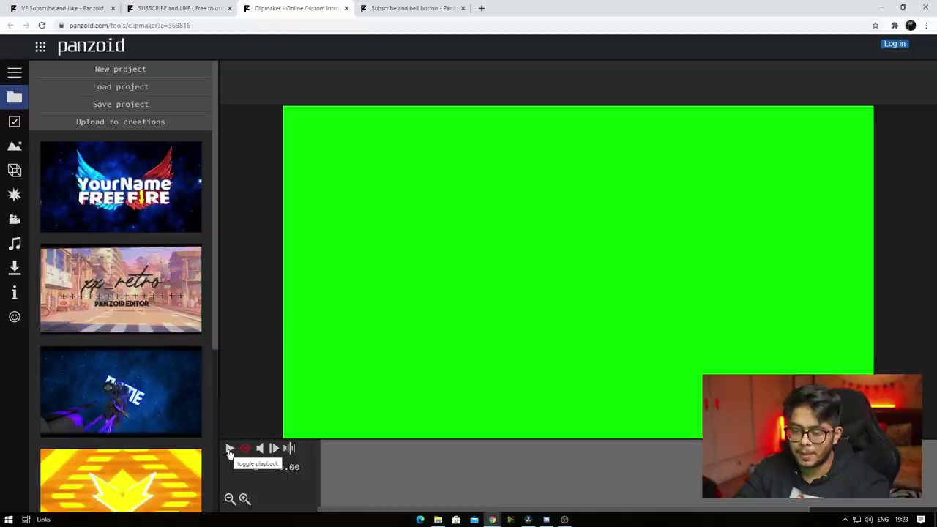
{"action": "left_click", "coordinate": [229, 449]}
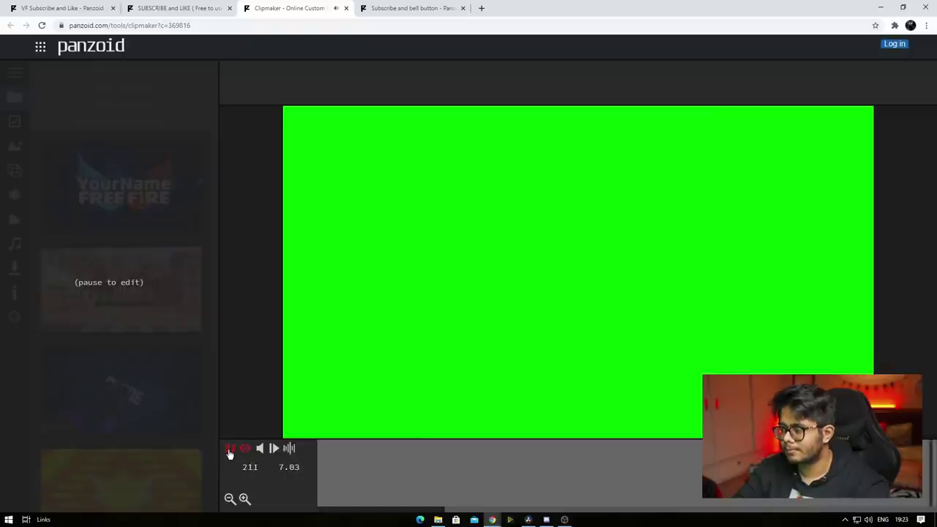
{"action": "left_click", "coordinate": [229, 450]}
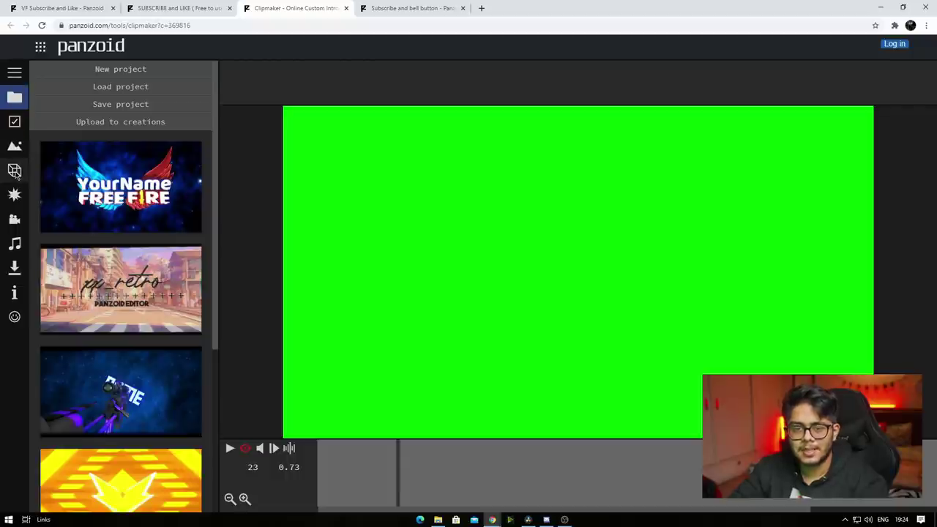
List the project's object groups, then play and pause at frame 48 showing the banner
{"action": "left_click", "coordinate": [14, 171]}
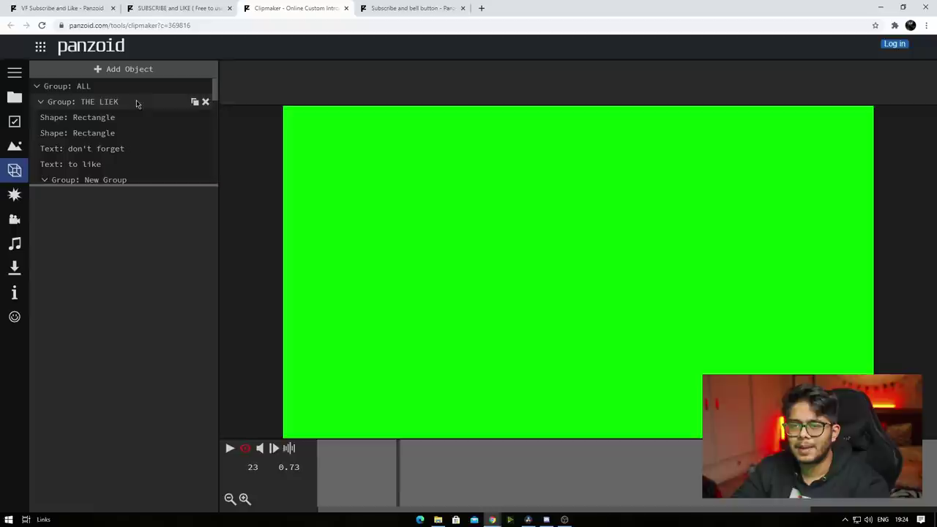
{"action": "scroll", "coordinate": [132, 103], "scroll_direction": "down", "scroll_amount": 5}
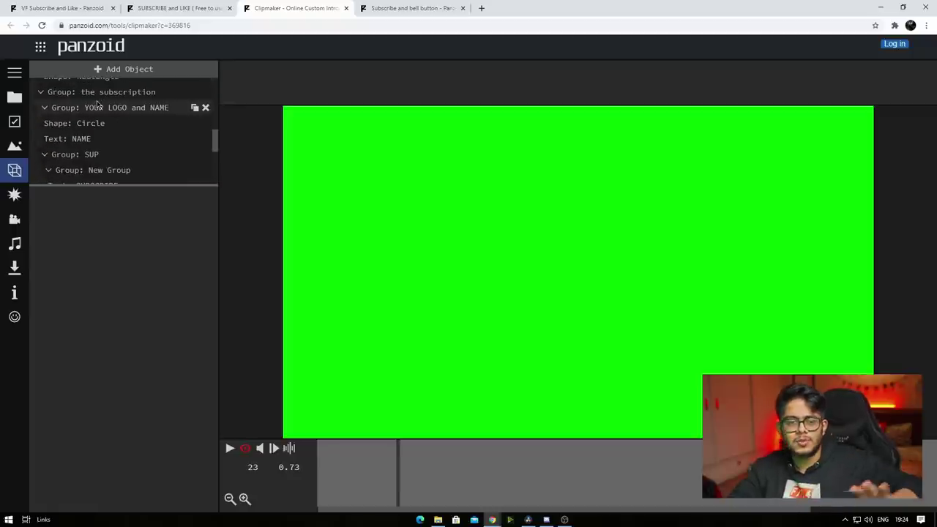
{"action": "scroll", "coordinate": [88, 133], "scroll_direction": "down", "scroll_amount": 5}
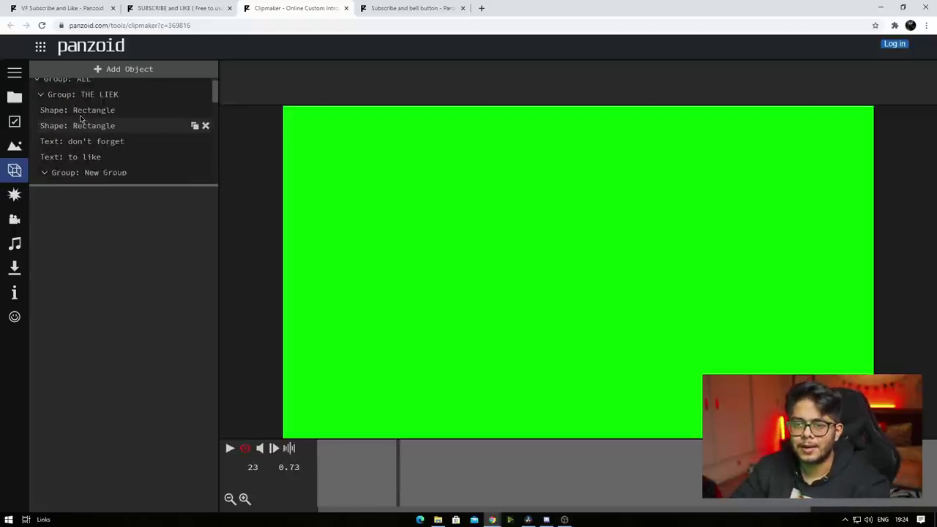
{"action": "scroll", "coordinate": [69, 87], "scroll_direction": "down", "scroll_amount": 3}
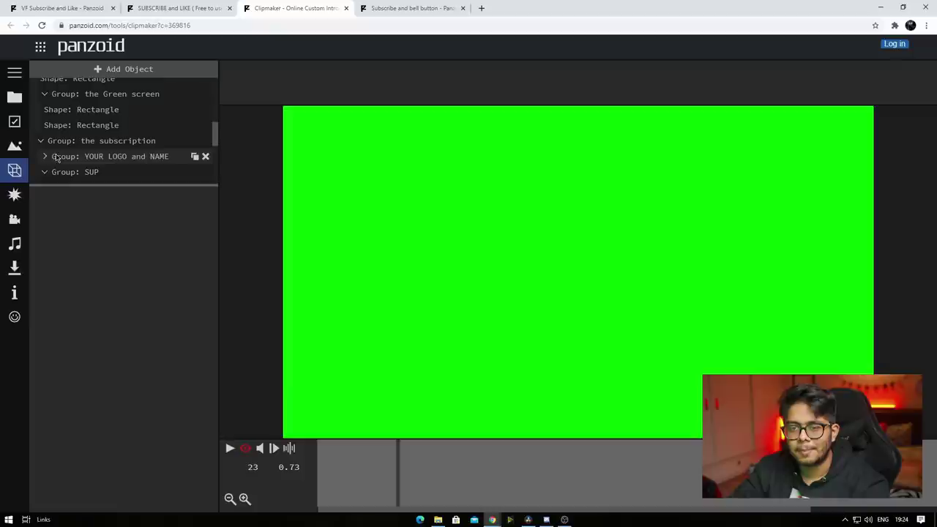
{"action": "scroll", "coordinate": [42, 162], "scroll_direction": "down", "scroll_amount": 1}
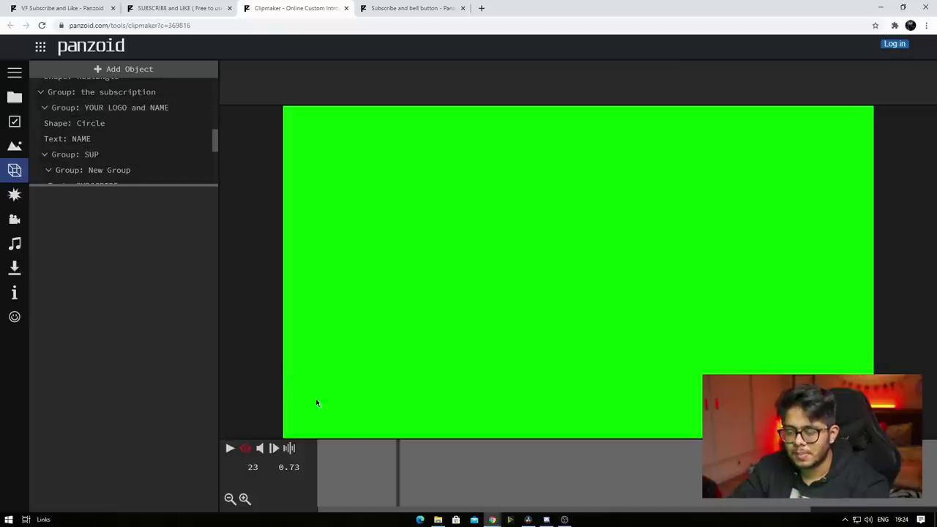
{"action": "left_click", "coordinate": [230, 448]}
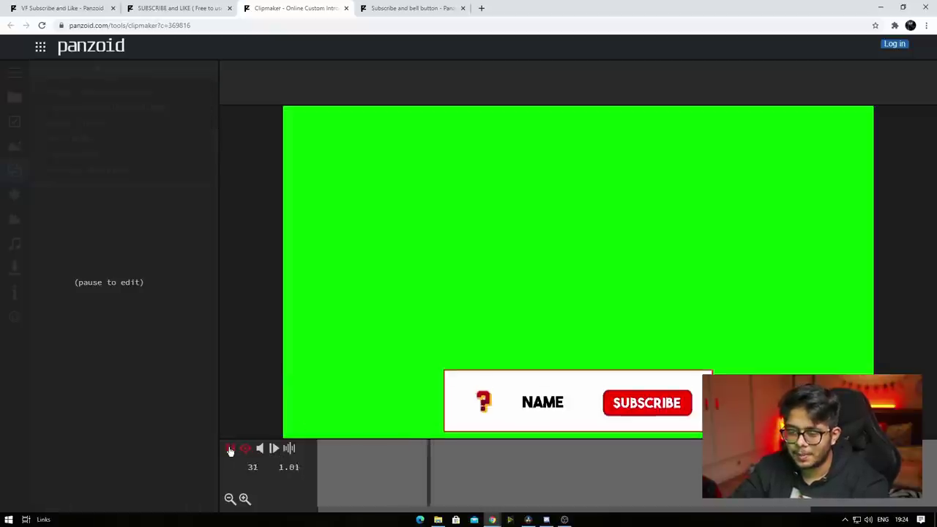
{"action": "left_click", "coordinate": [230, 448]}
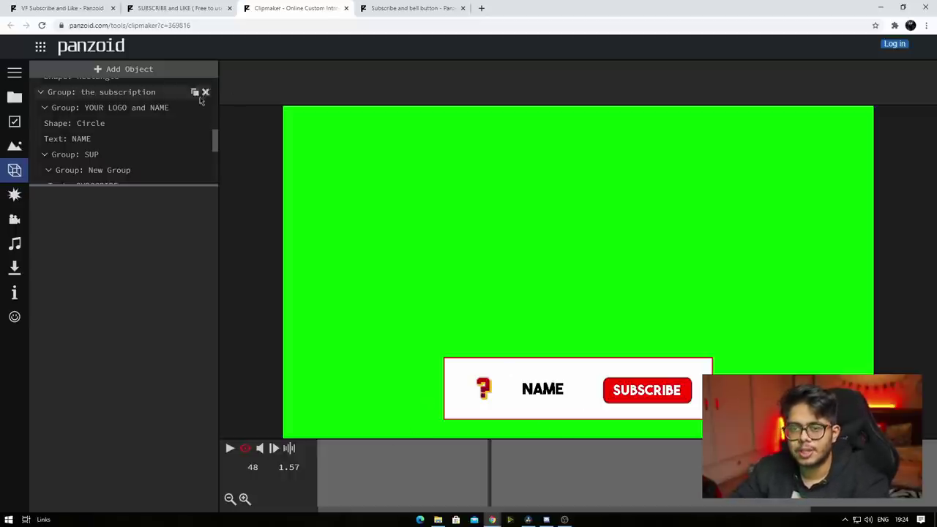
Replace the banner's NAME text with the channel name
{"action": "left_click", "coordinate": [127, 142]}
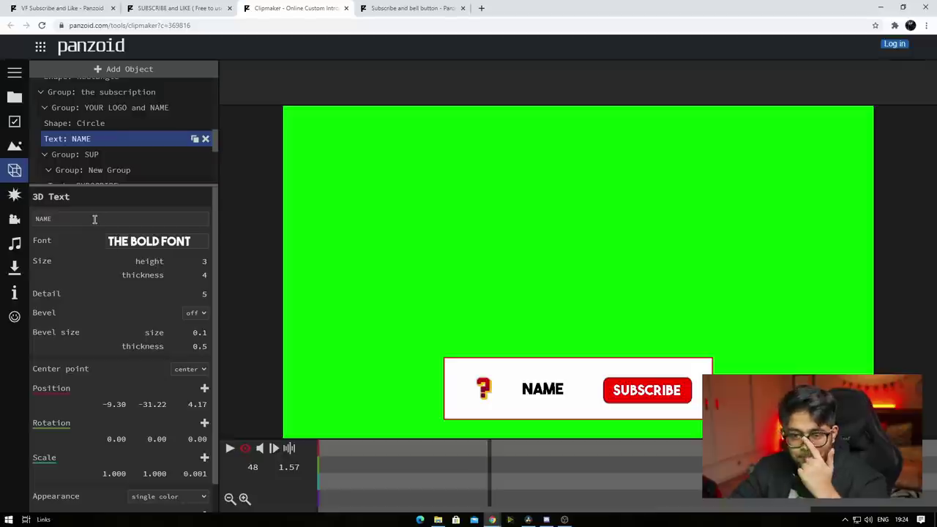
{"action": "left_click_drag", "start_coordinate": [95, 219], "coordinate": [18, 217]}
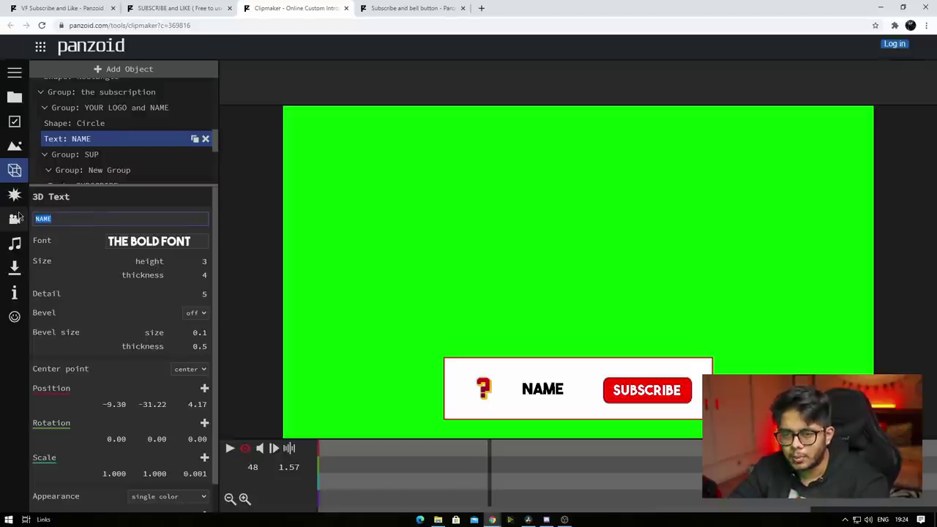
{"action": "type", "text": "AKS DUSRA"}
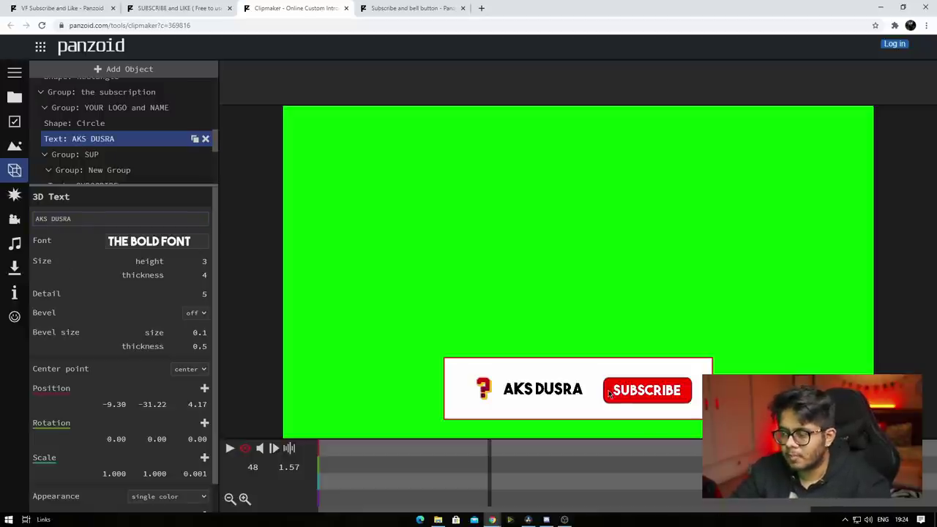
Try text height 2 for the channel name, then restore it to 3
{"action": "left_click", "coordinate": [204, 261]}
{"action": "type", "text": "2"}
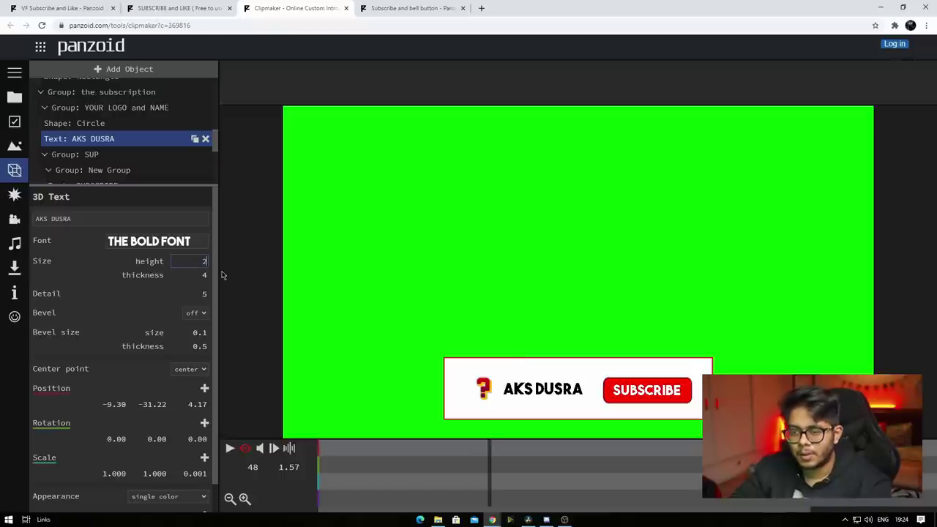
{"action": "key", "text": "Return"}
{"action": "left_click", "coordinate": [204, 261]}
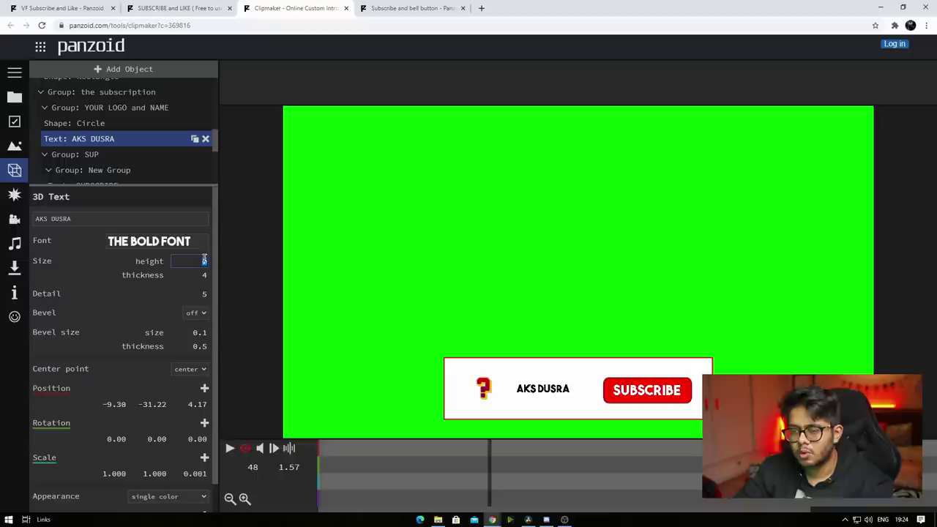
{"action": "key", "text": "Return"}
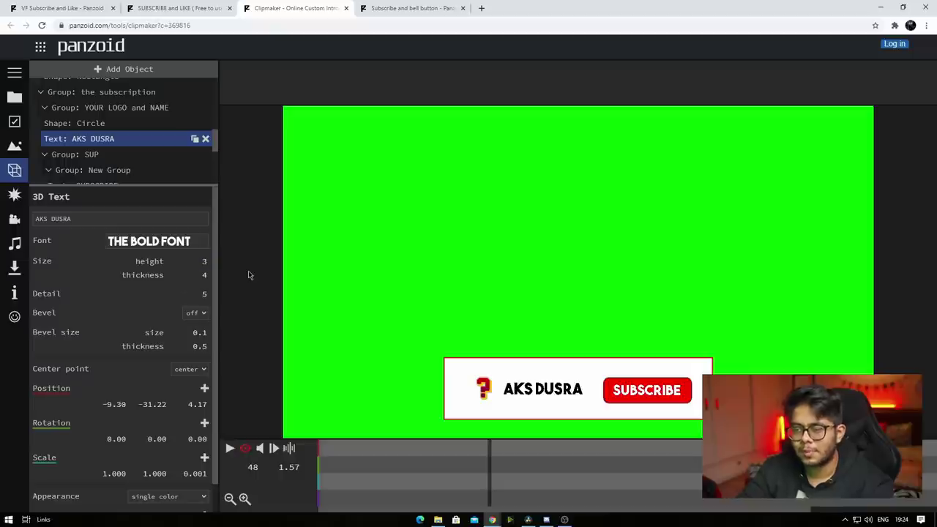
Give the logo circle an image appearance using the portrait photo
{"action": "left_click", "coordinate": [115, 125]}
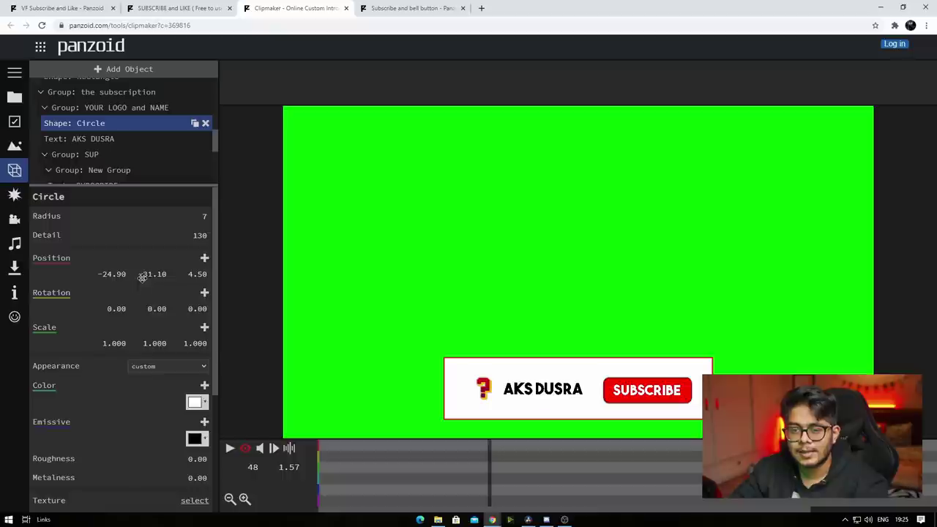
{"action": "scroll", "coordinate": [153, 329], "scroll_direction": "down", "scroll_amount": 1}
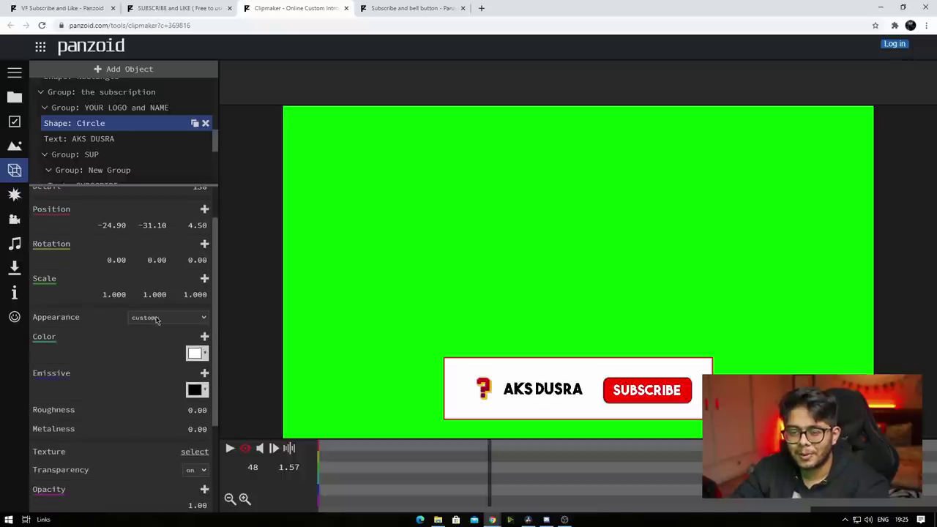
{"action": "left_click", "coordinate": [156, 320]}
{"action": "left_click", "coordinate": [157, 338]}
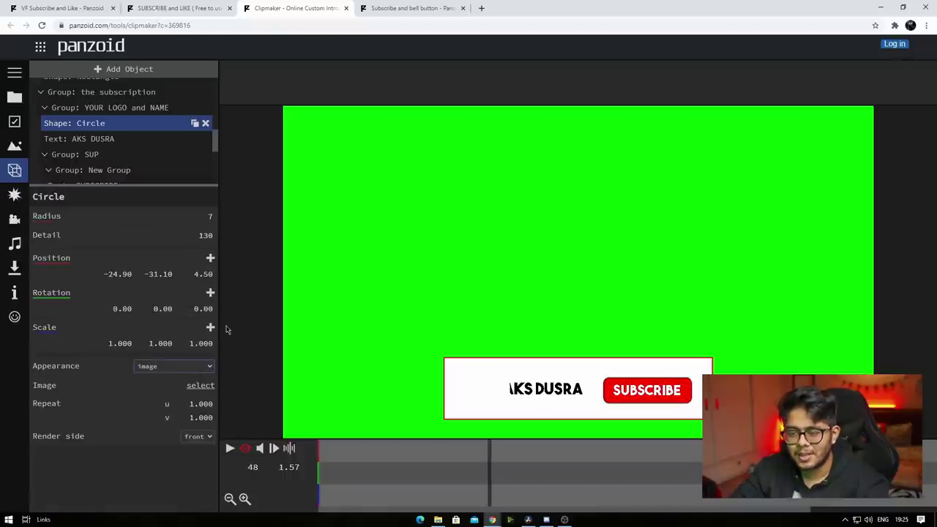
{"action": "left_click", "coordinate": [198, 385]}
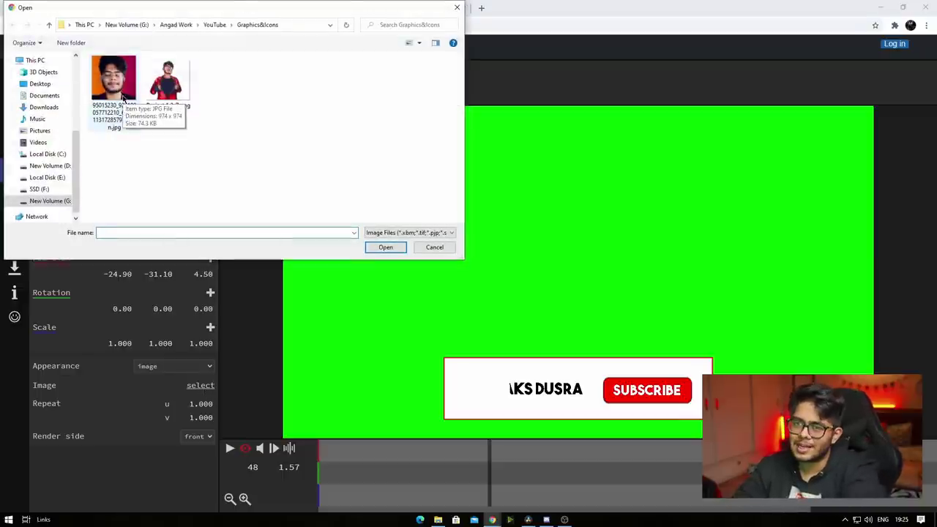
{"action": "left_click", "coordinate": [100, 86]}
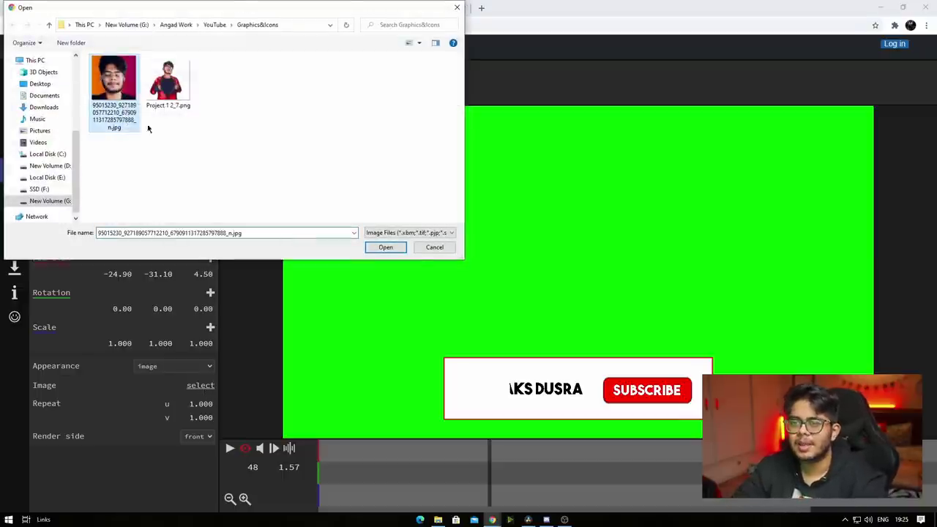
{"action": "left_click", "coordinate": [388, 249]}
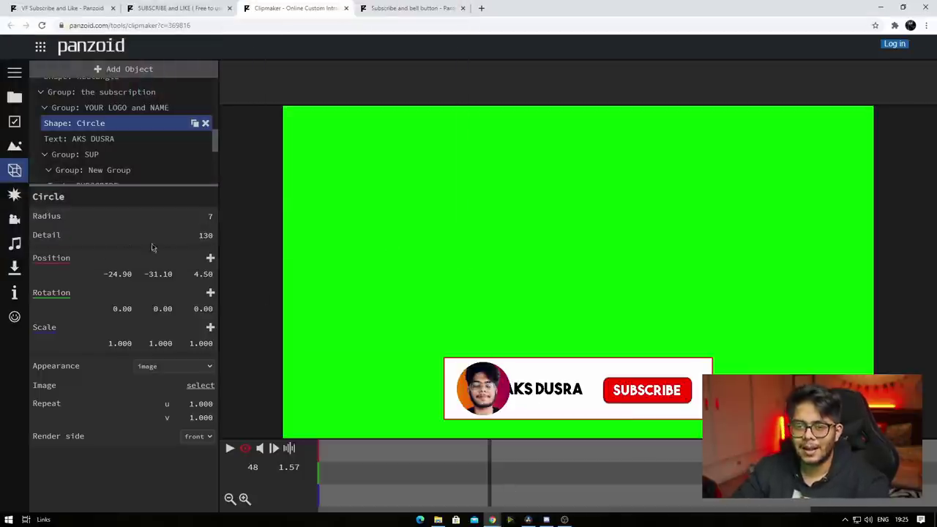
Set the logo circle's radius to 6, briefly trying 5
{"action": "left_click", "coordinate": [209, 216]}
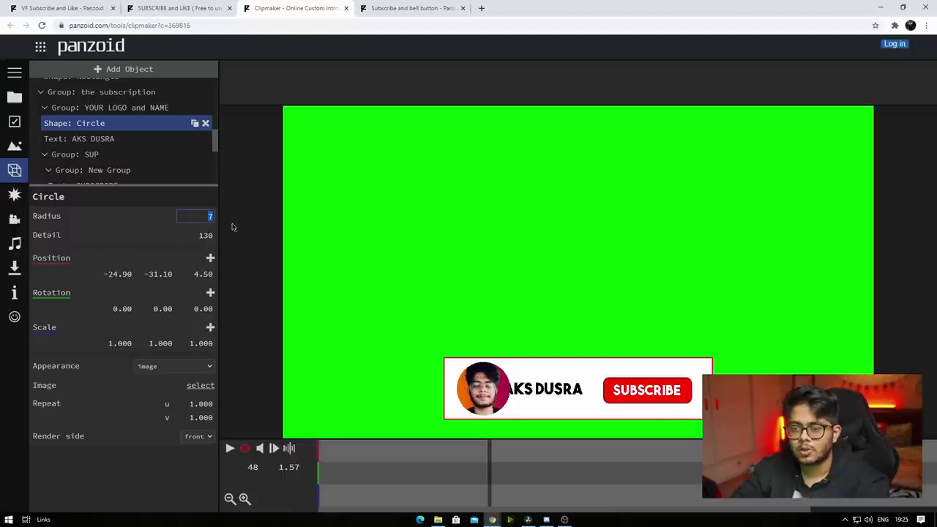
{"action": "type", "text": "6"}
{"action": "key", "text": "Return"}
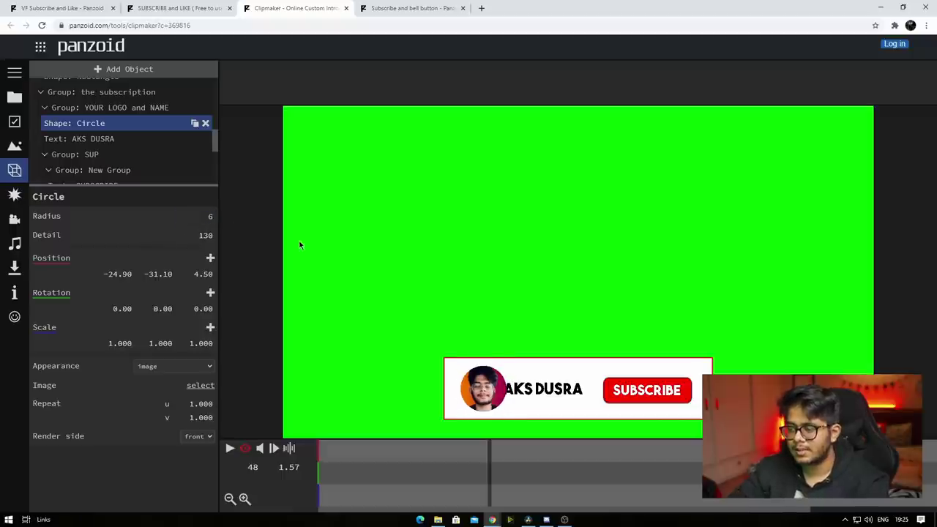
{"action": "left_click", "coordinate": [210, 217]}
{"action": "type", "text": "5"}
{"action": "key", "text": "Return"}
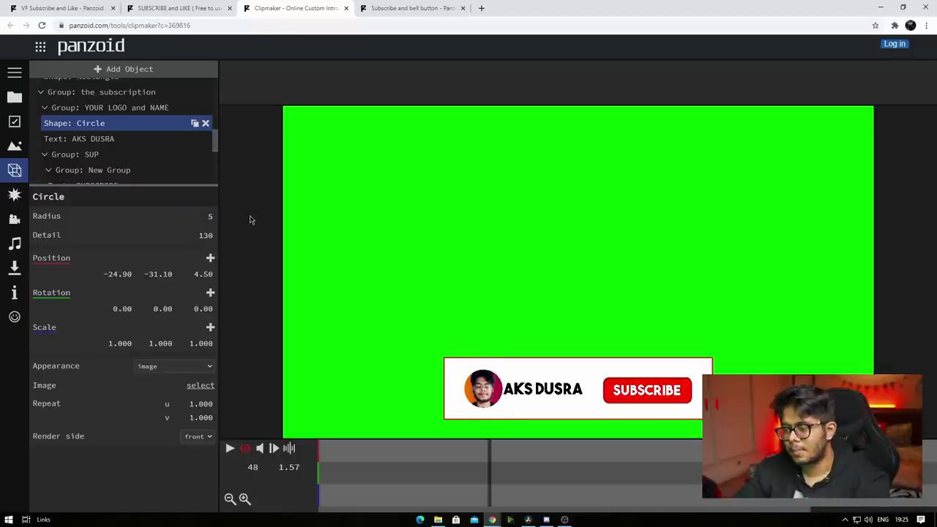
{"action": "left_click", "coordinate": [210, 218]}
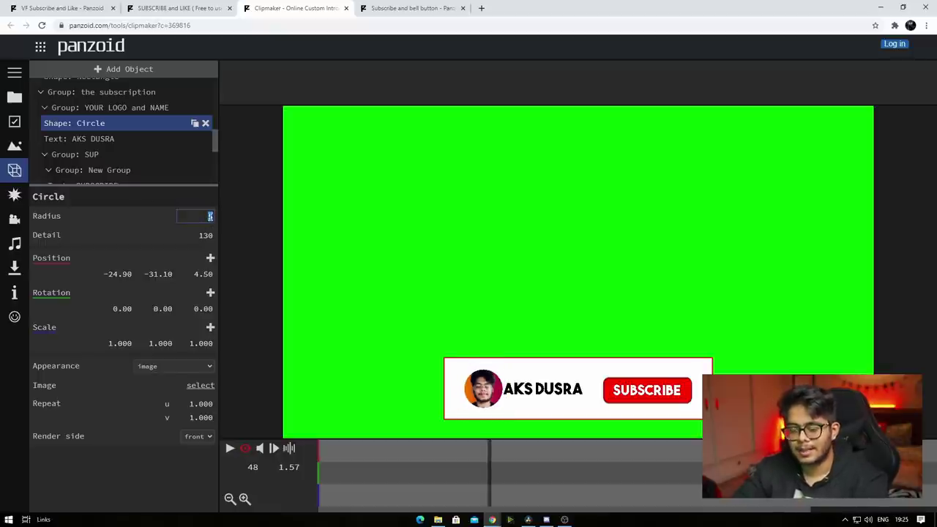
{"action": "type", "text": "6"}
{"action": "key", "text": "Return"}
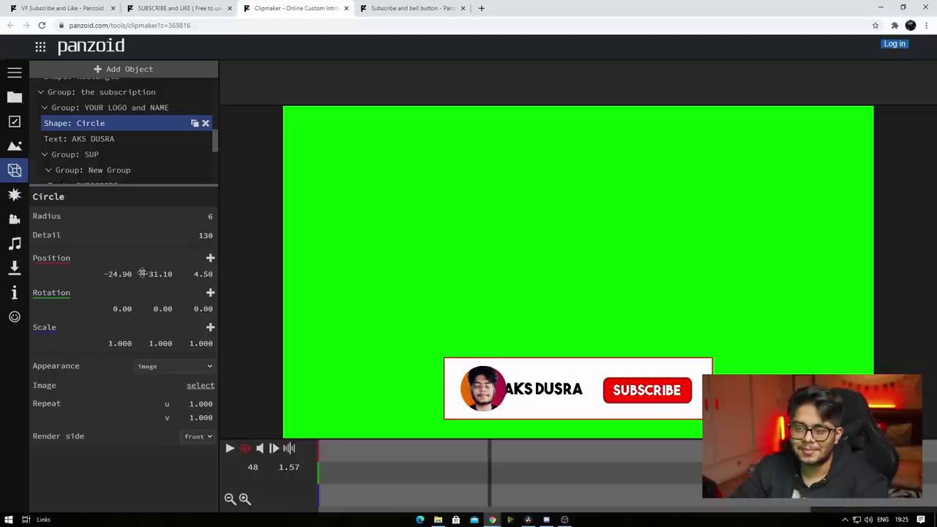
Move the logo circle left to X position -26.50
{"action": "left_click", "coordinate": [118, 274]}
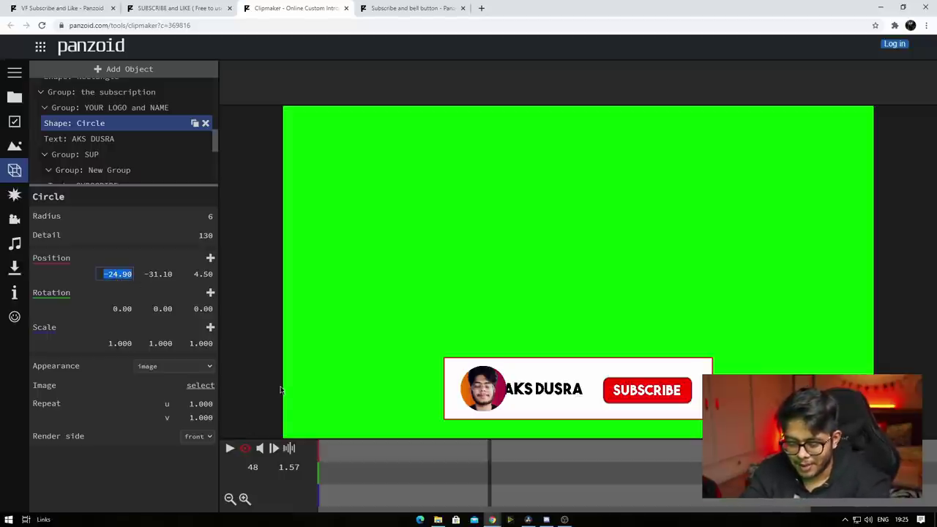
{"action": "type", "text": "-27"}
{"action": "key", "text": "Return"}
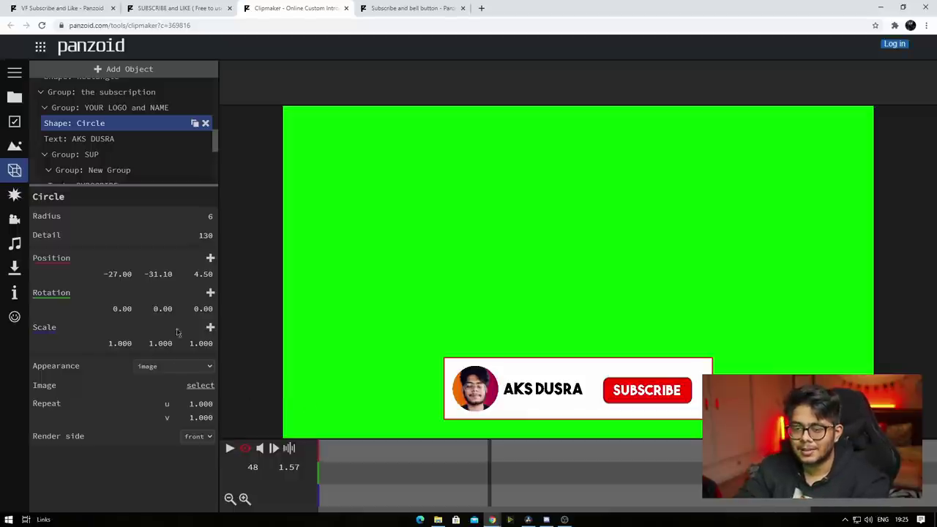
{"action": "left_click", "coordinate": [128, 277]}
{"action": "key", "text": "BackSpace"}
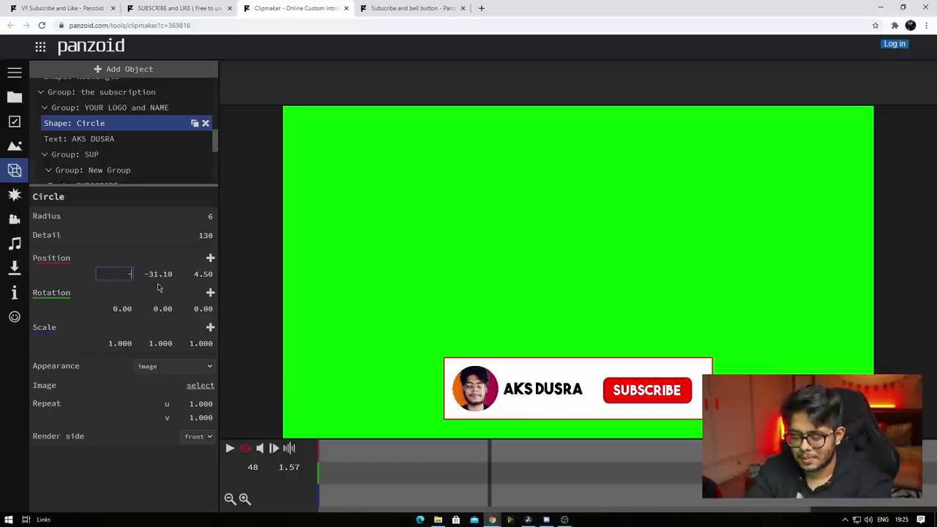
{"action": "type", "text": "-26."}
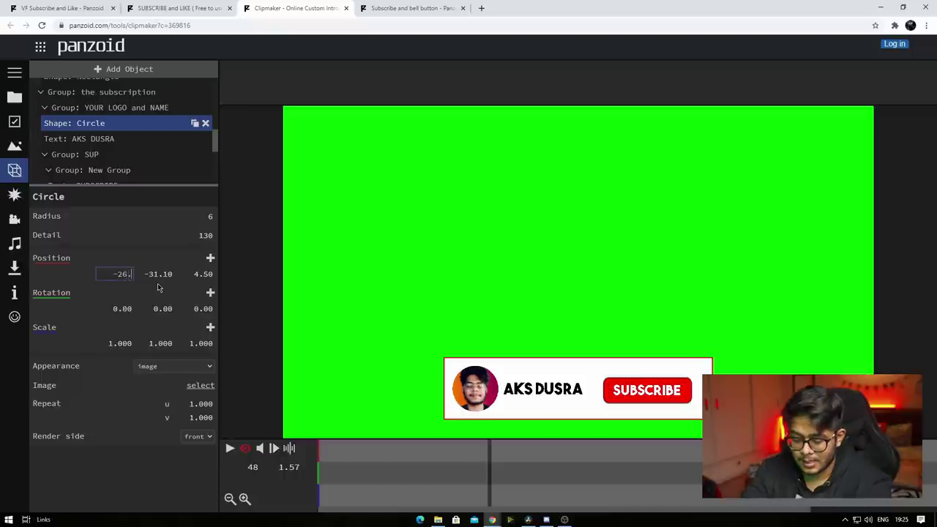
{"action": "type", "text": "6"}
{"action": "key", "text": "Return"}
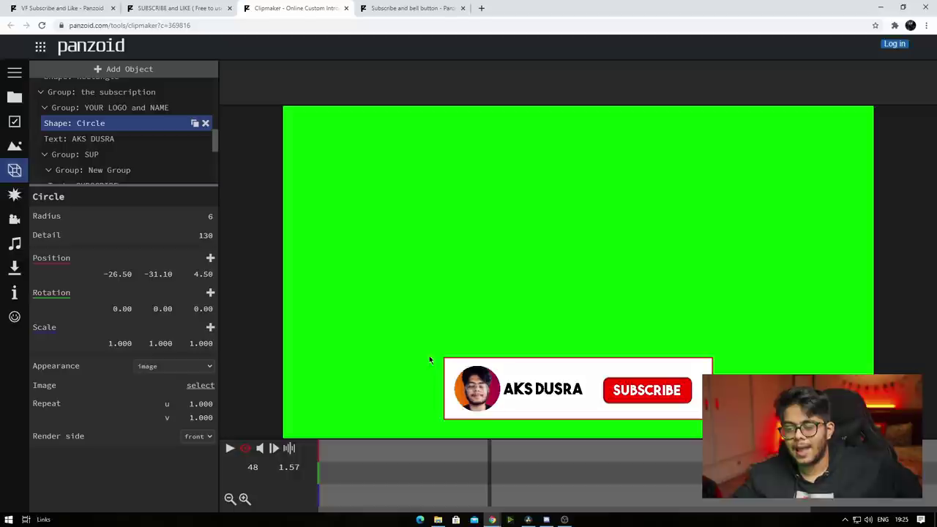
Replay the banner animation and pause at 2.03 s on the finished banner
{"action": "left_click", "coordinate": [231, 447]}
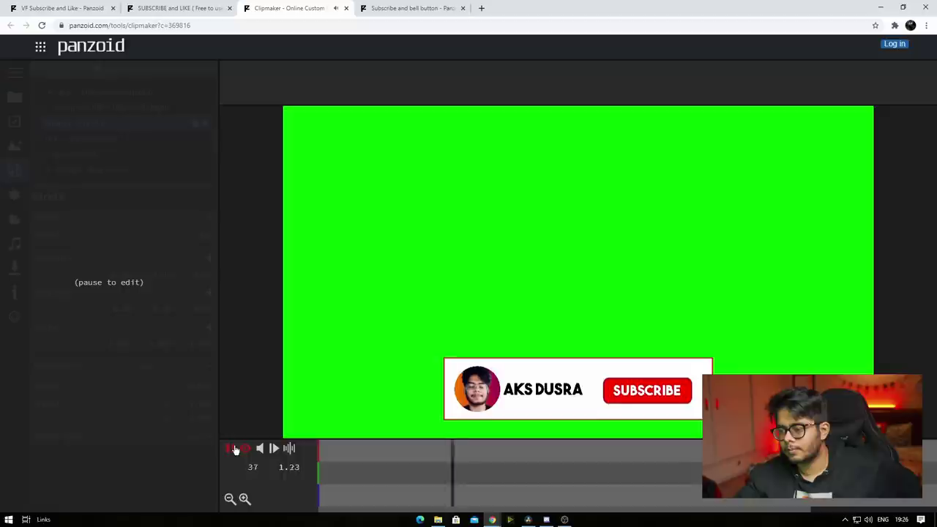
{"action": "left_click", "coordinate": [234, 449]}
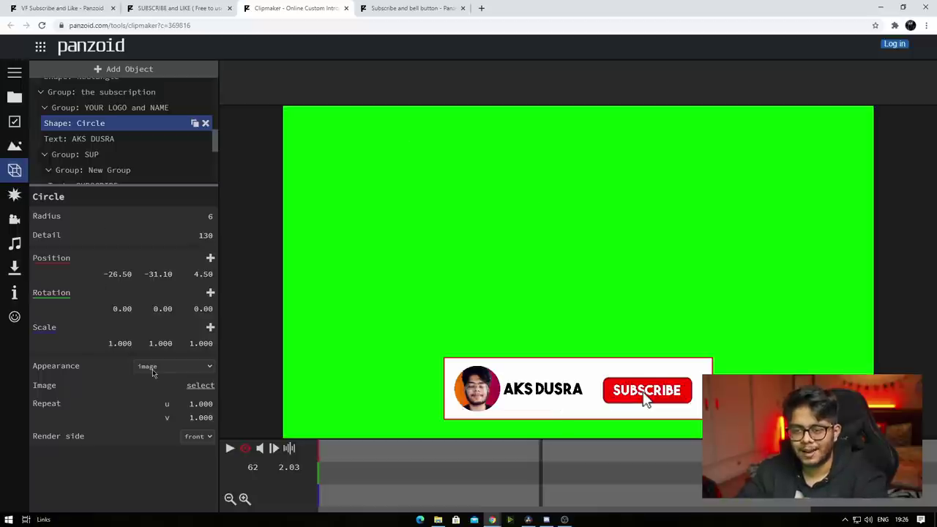
Set the Download render mode to 'extreme quality (slow)'
{"action": "left_click", "coordinate": [14, 268]}
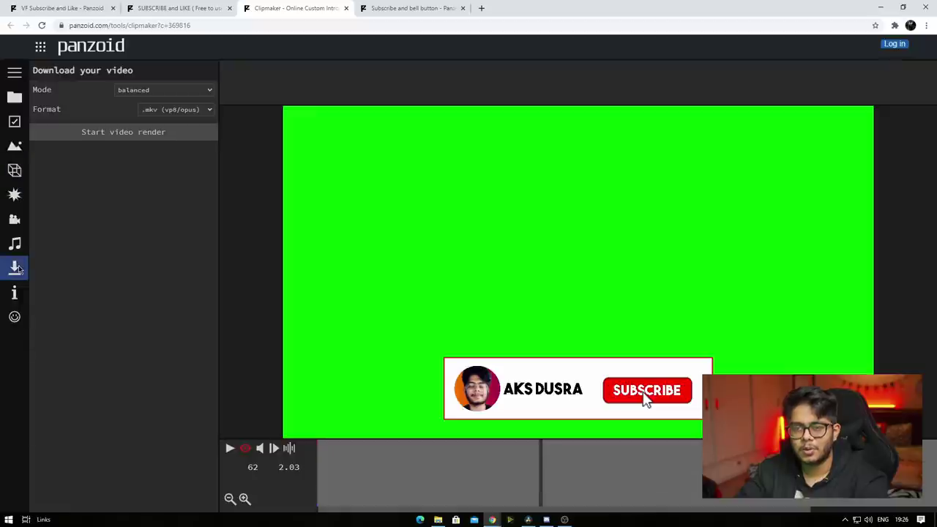
{"action": "left_click", "coordinate": [142, 92]}
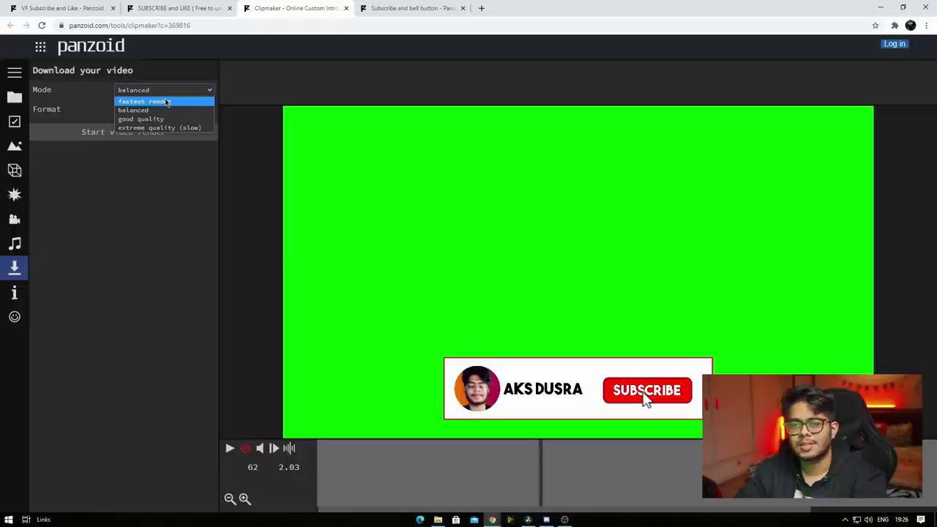
{"action": "left_click", "coordinate": [167, 102]}
{"action": "left_click", "coordinate": [165, 109]}
{"action": "left_click", "coordinate": [153, 147]}
{"action": "left_click", "coordinate": [148, 91]}
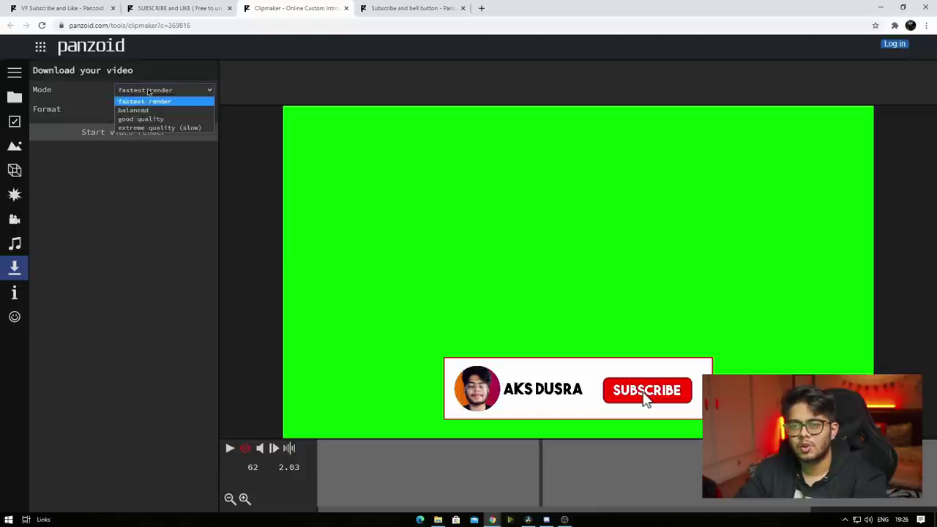
{"action": "left_click", "coordinate": [149, 111]}
{"action": "left_click", "coordinate": [162, 112]}
{"action": "left_click", "coordinate": [150, 202]}
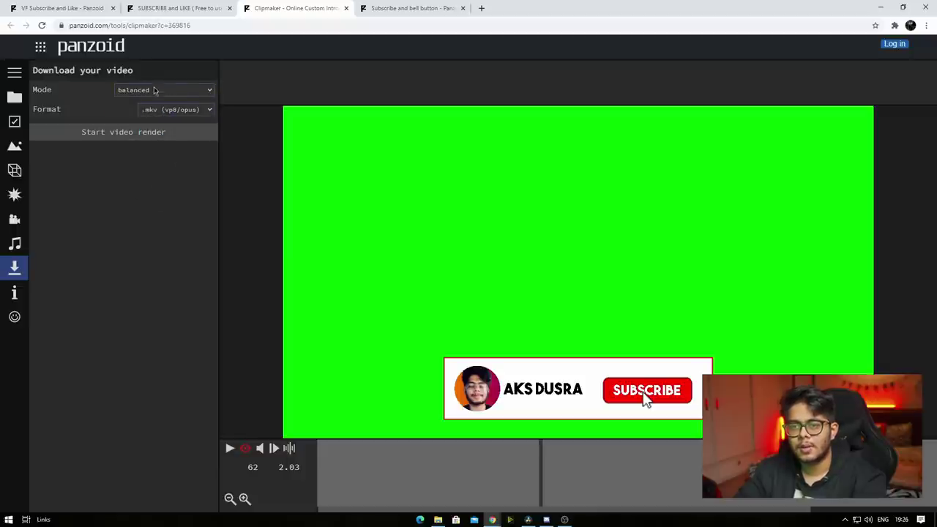
{"action": "left_click", "coordinate": [156, 91]}
{"action": "left_click", "coordinate": [158, 129]}
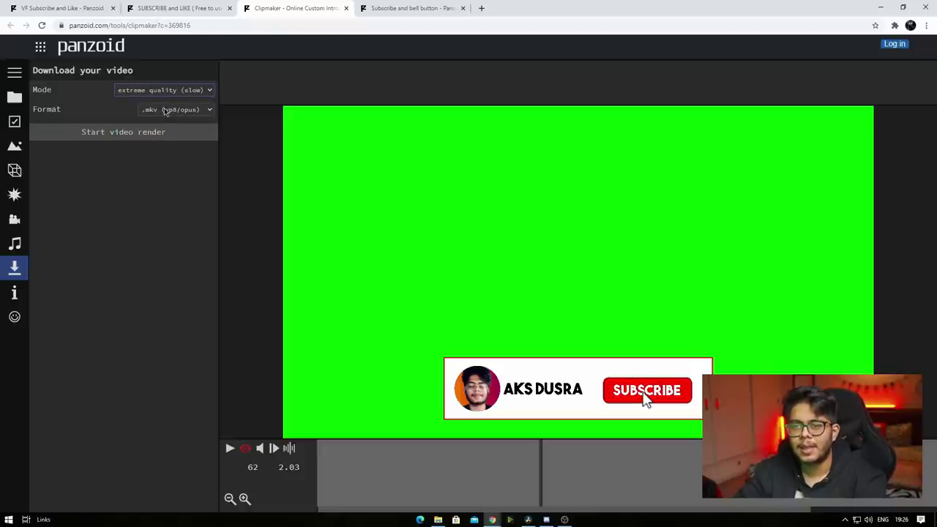
Keep the .mkv (vp8/opus) format and start the video render
{"action": "left_click", "coordinate": [164, 110]}
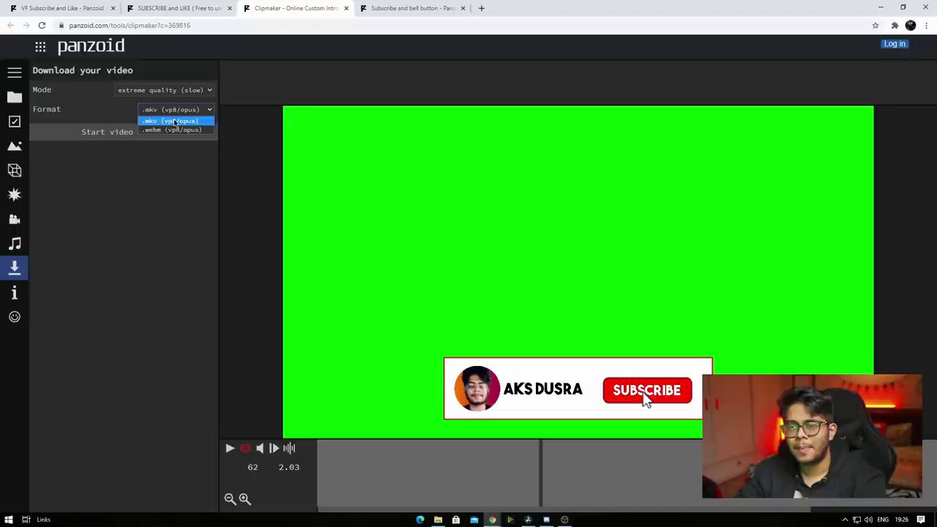
{"action": "left_click", "coordinate": [172, 119]}
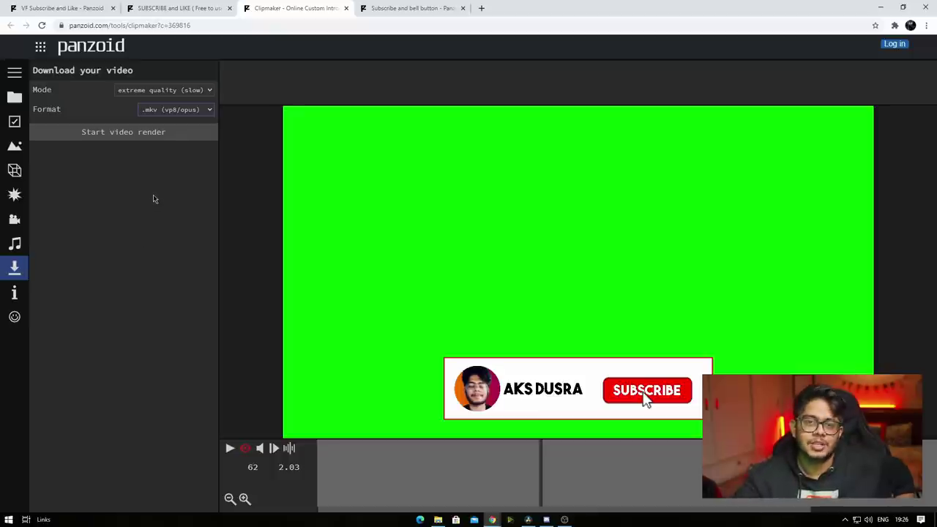
{"action": "left_click", "coordinate": [143, 132]}
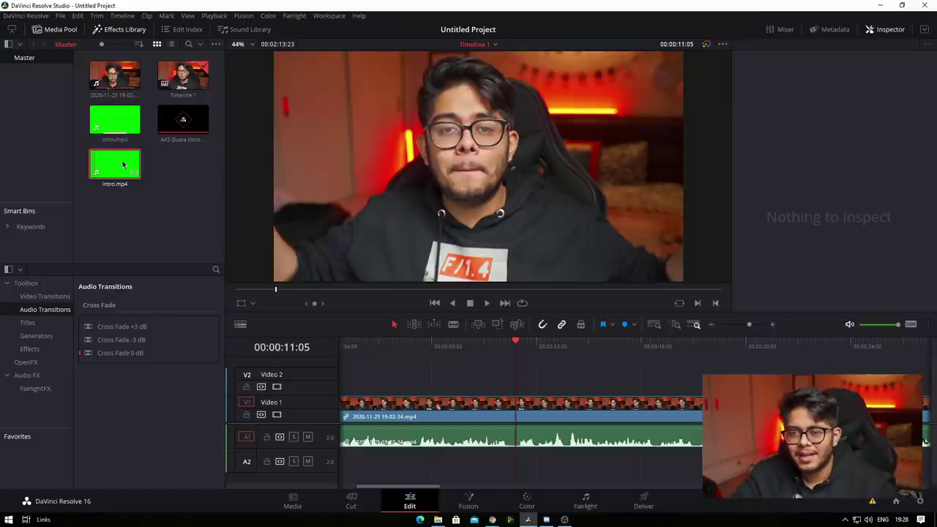
Place intro.mp4 on Video 2 at the playhead, play it back, and select the clip
{"action": "left_click_drag", "start_coordinate": [114, 164], "coordinate": [518, 382]}
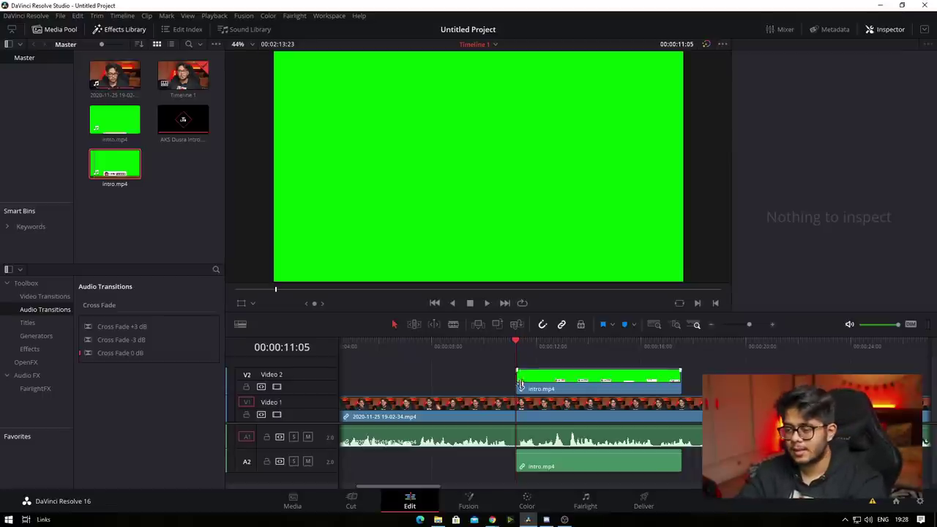
{"action": "left_click", "coordinate": [518, 382]}
{"action": "key", "text": "space"}
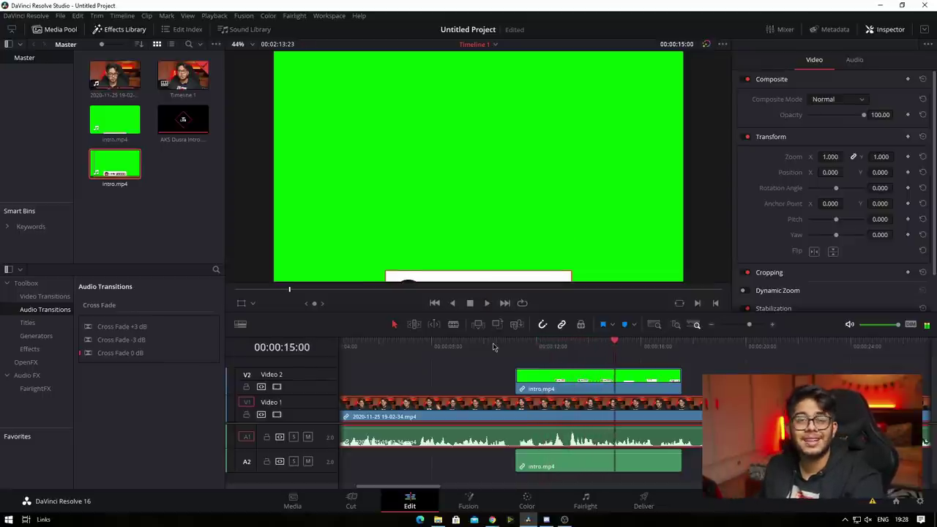
{"action": "key", "text": "space"}
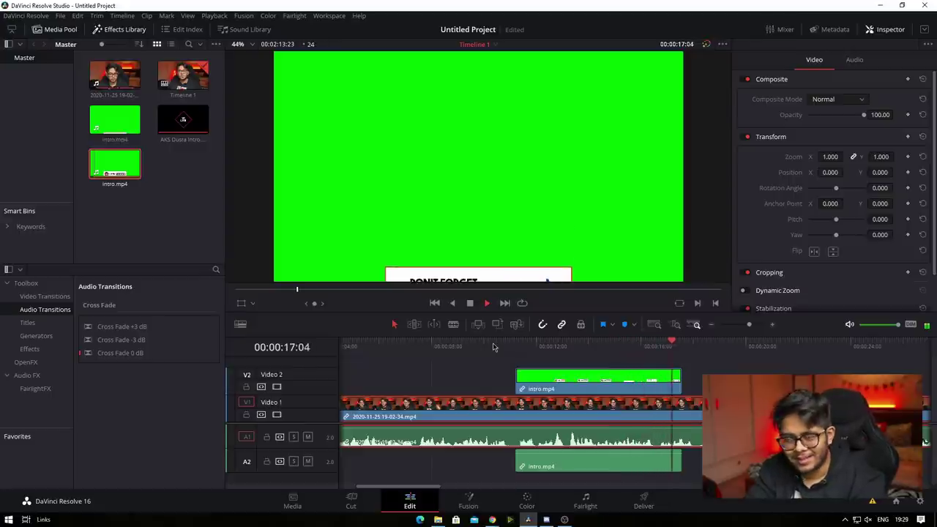
{"action": "key", "text": "space"}
{"action": "left_click", "coordinate": [515, 343]}
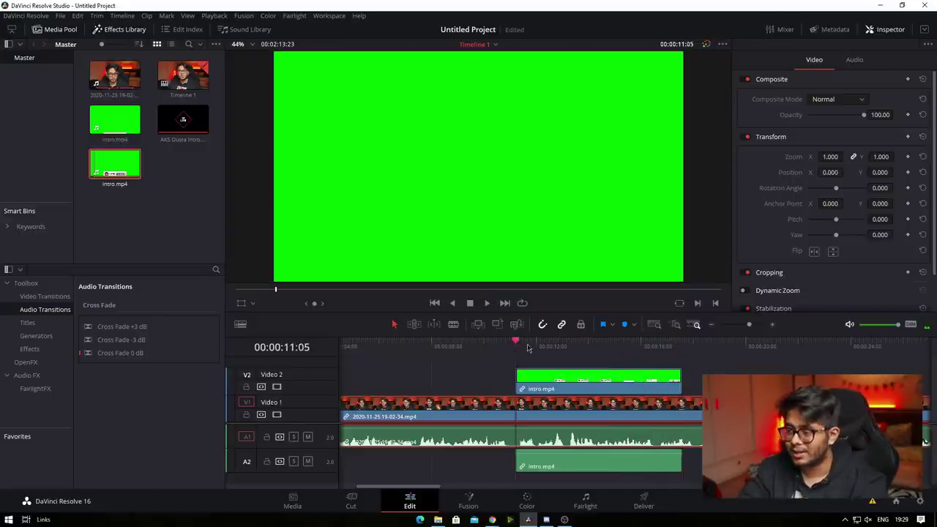
{"action": "left_click_drag", "start_coordinate": [528, 348], "coordinate": [564, 365]}
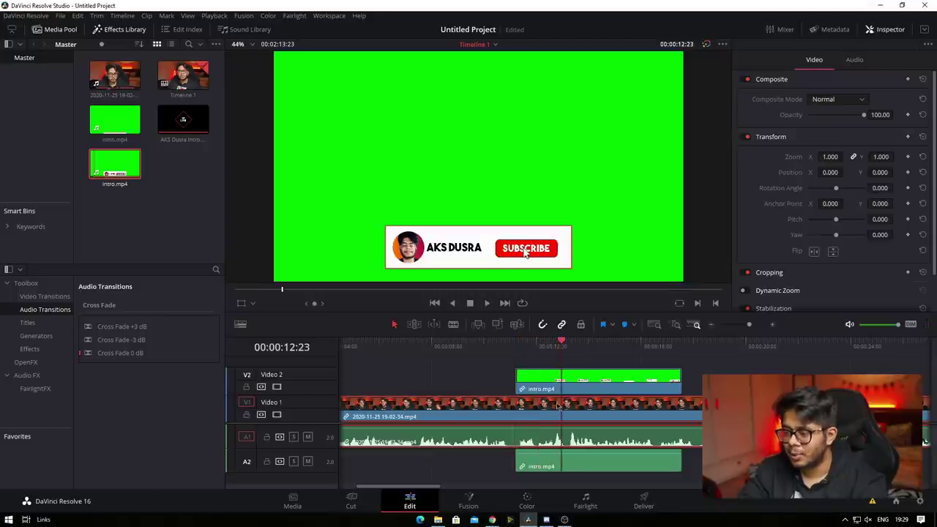
{"action": "left_click", "coordinate": [583, 380]}
In Fusion, add an Ultra Keyer and sample the green background as the key colour
{"action": "left_click", "coordinate": [469, 501]}
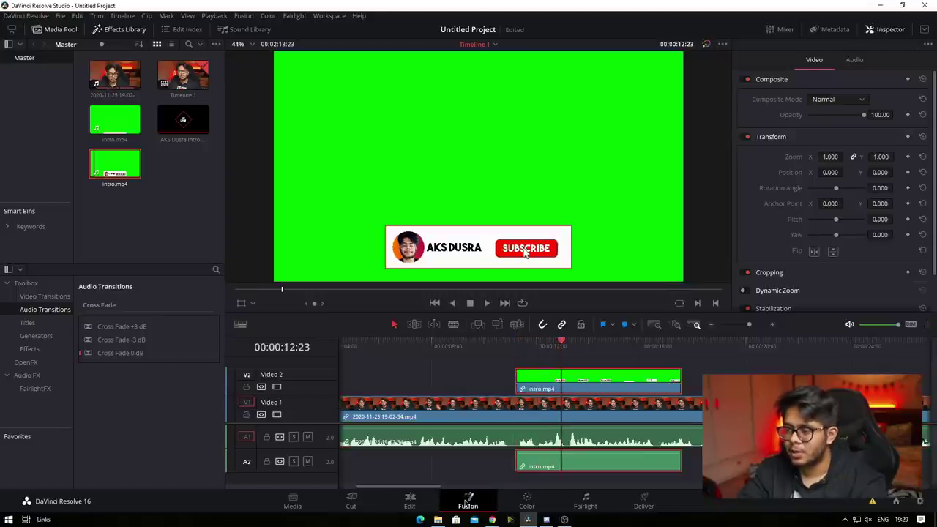
{"action": "right_click", "coordinate": [259, 322]}
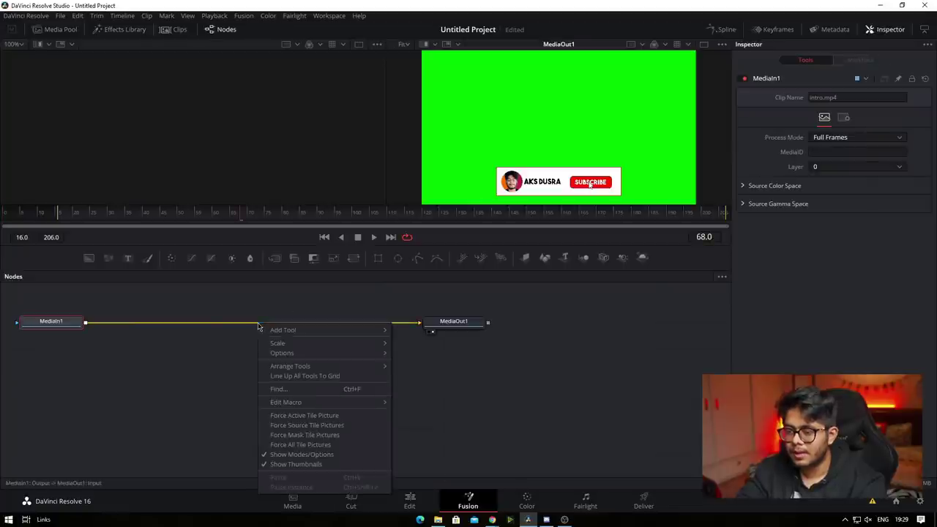
{"action": "mouse_move", "coordinate": [280, 335]}
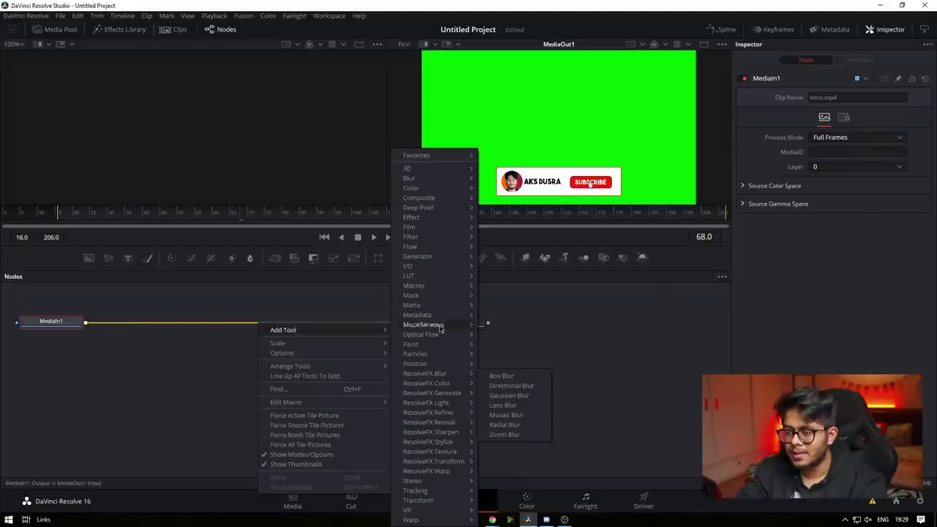
{"action": "mouse_move", "coordinate": [443, 311]}
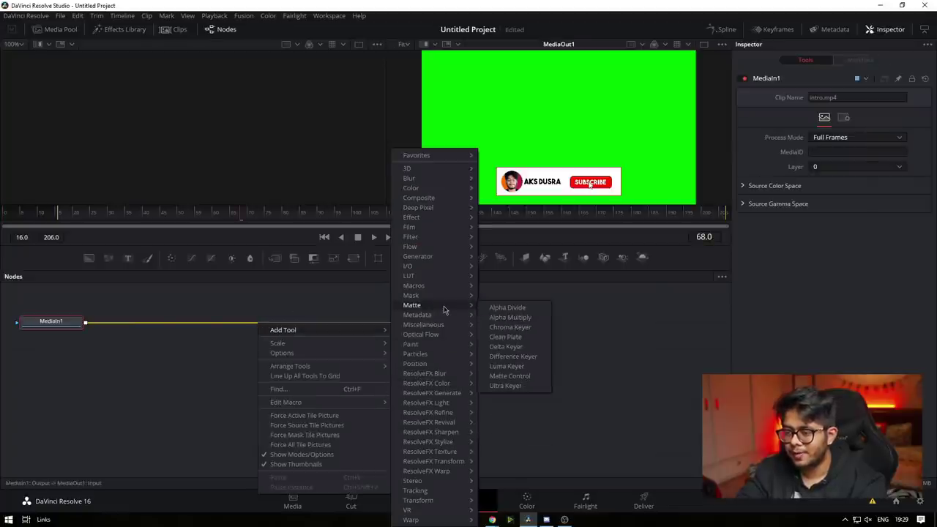
{"action": "left_click", "coordinate": [528, 386]}
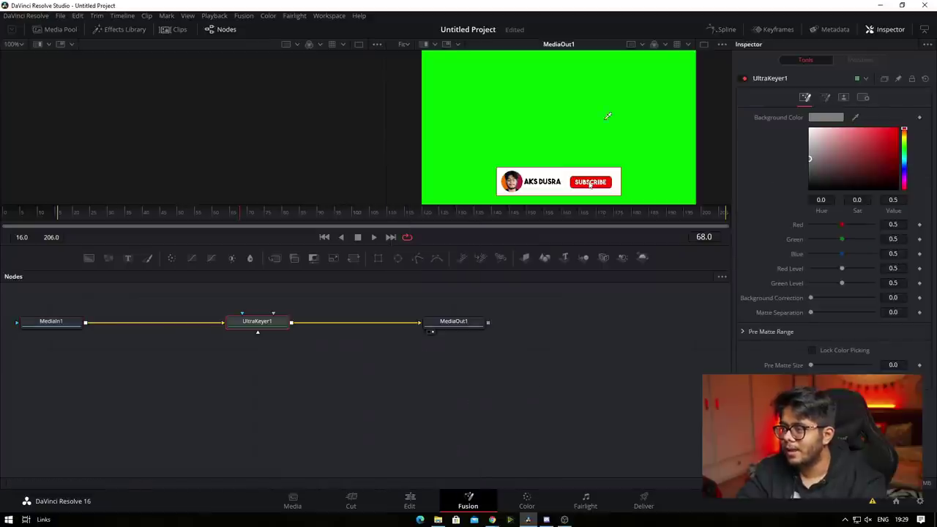
{"action": "left_click_drag", "start_coordinate": [608, 116], "coordinate": [578, 120]}
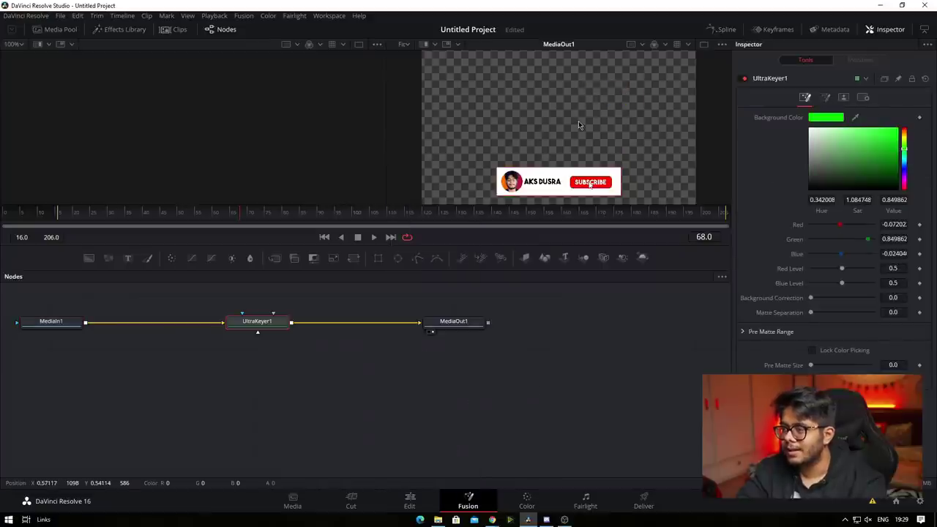
Back on the Edit page, play from 10 seconds to check the keyed banner
{"action": "left_click", "coordinate": [404, 504]}
{"action": "left_click", "coordinate": [483, 347]}
{"action": "key", "text": "space"}
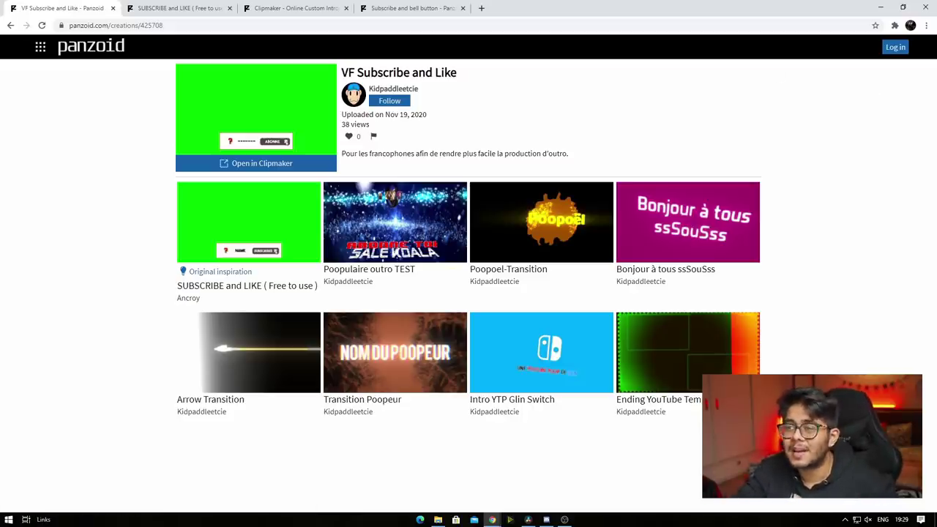
Load the 'Subscribe and bell button' creation into Clipmaker from its tab
{"action": "left_click", "coordinate": [399, 8]}
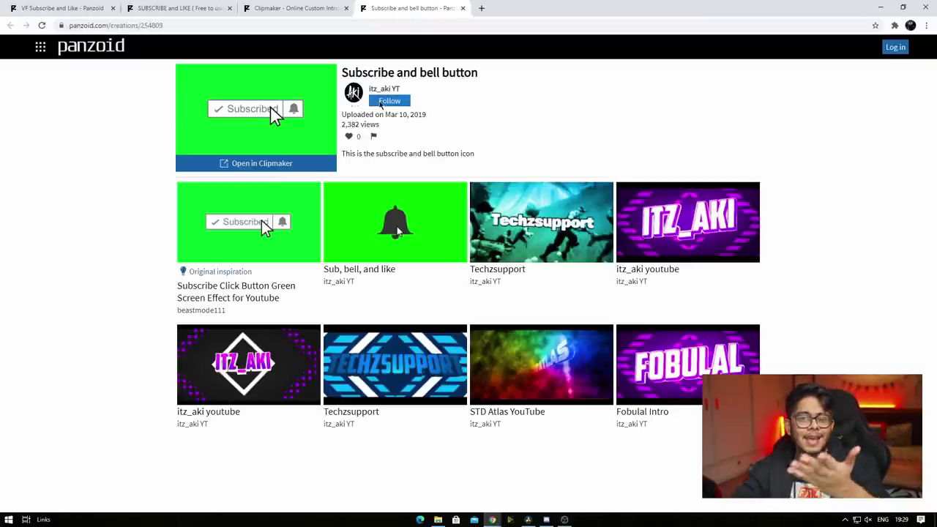
{"action": "left_click", "coordinate": [290, 164]}
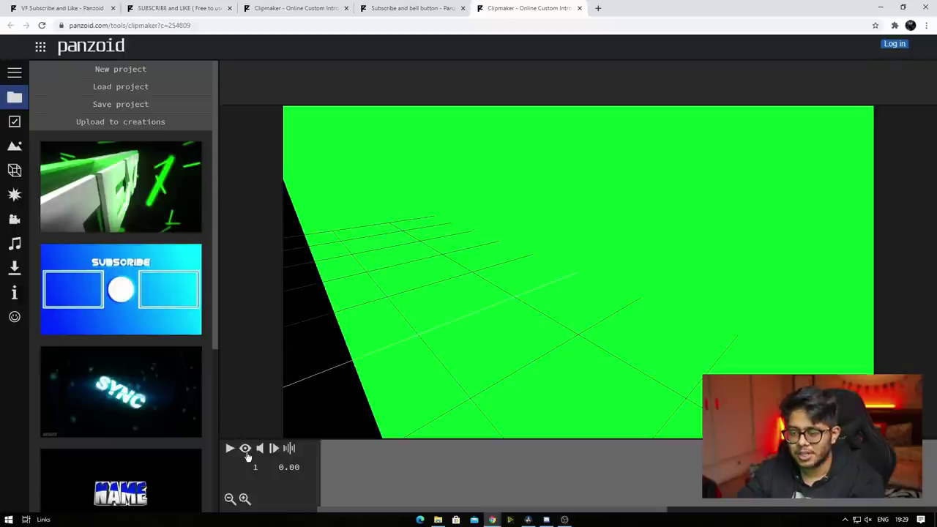
Enable the rendered preview and play the red Subscribe and bell button animation
{"action": "left_click", "coordinate": [246, 449]}
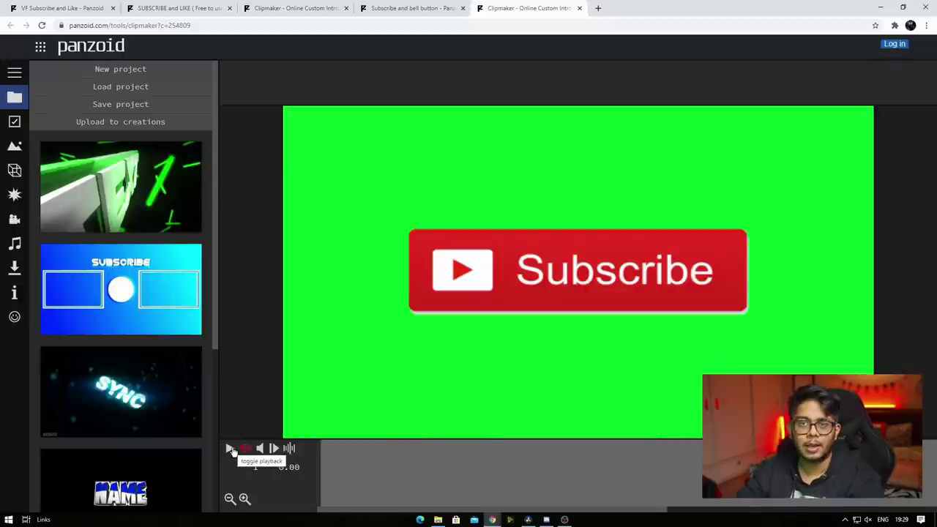
{"action": "left_click", "coordinate": [231, 448]}
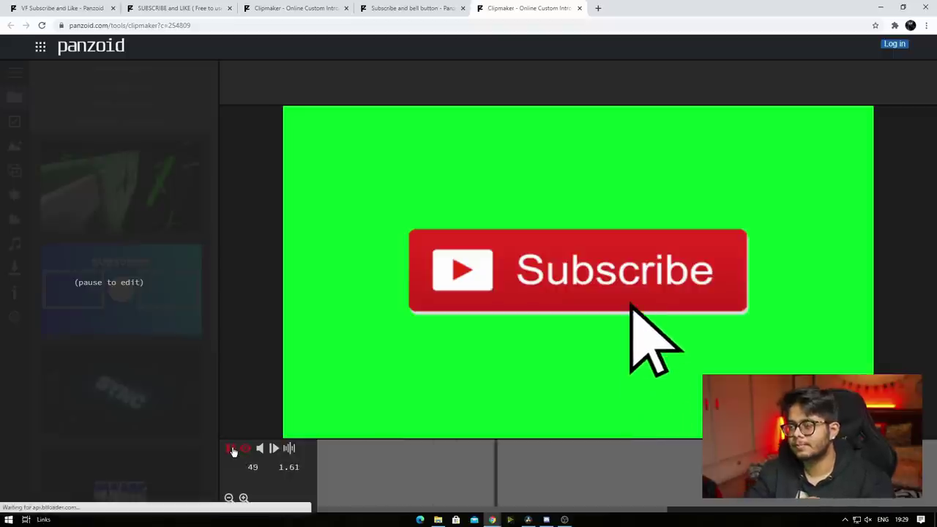